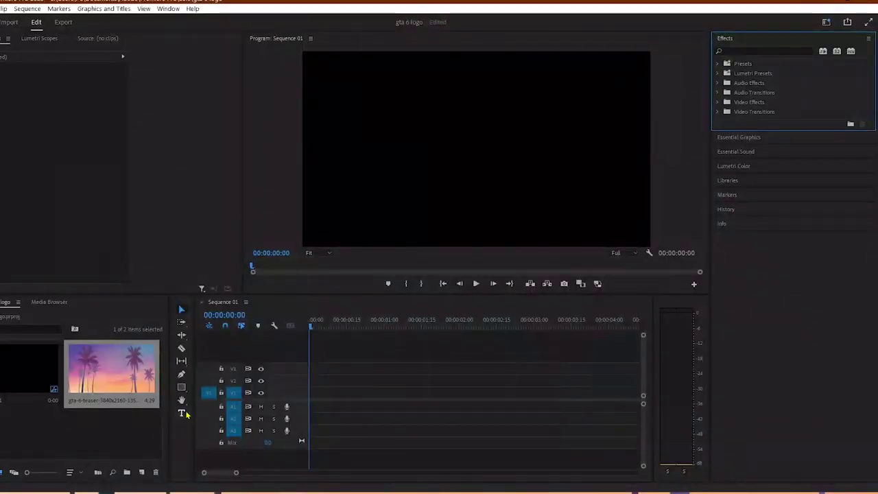
Step: Create a white 'PR' text graphic in the Program monitor frame, then return to the Selection tool
click(182, 412)
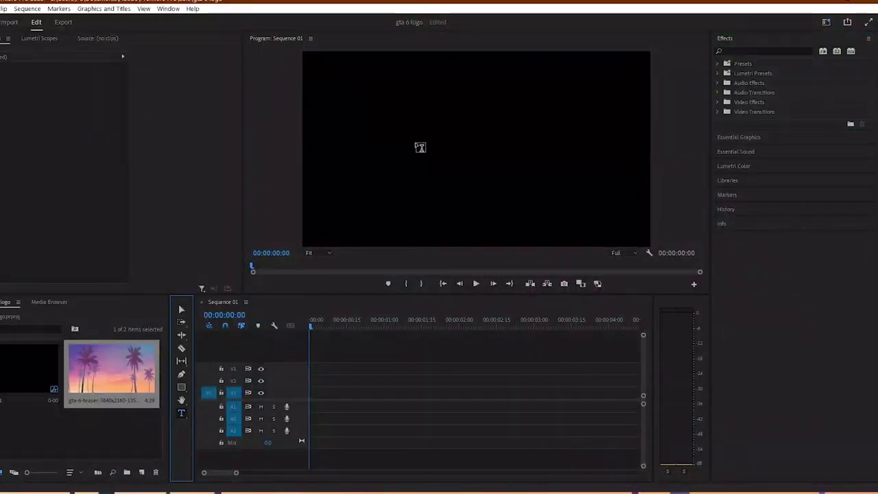
click(417, 146)
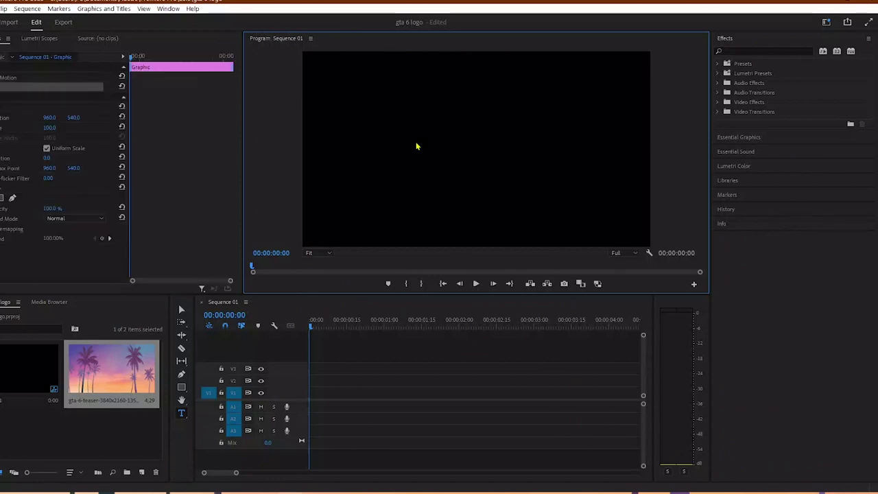
text(P)
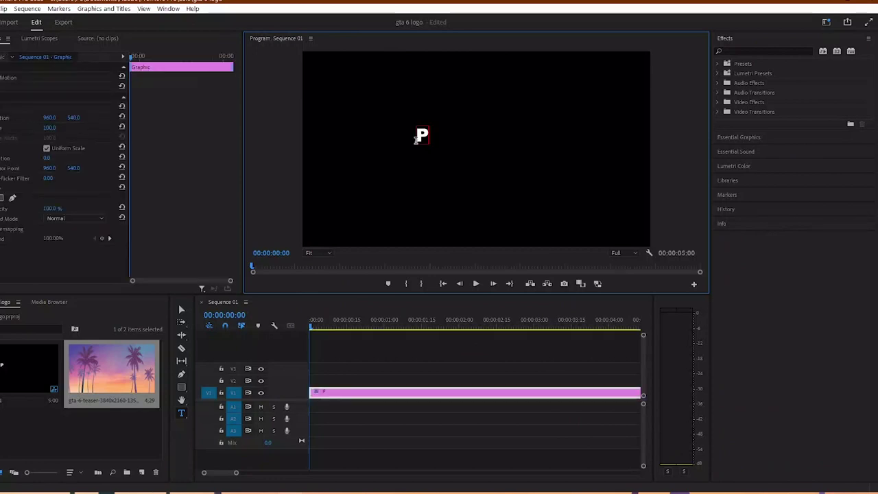
text(R)
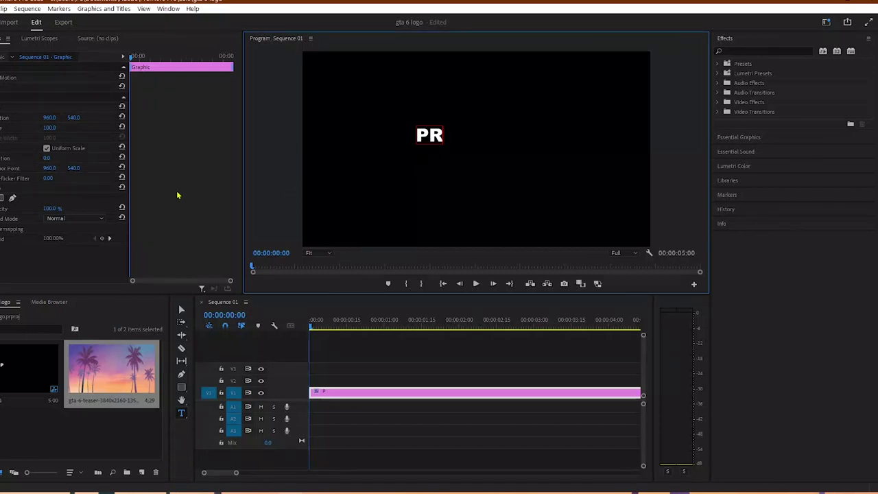
click(181, 310)
click(169, 9)
Step: Open Essential Graphics and drag the PR text until it snaps to the centre guide
click(193, 160)
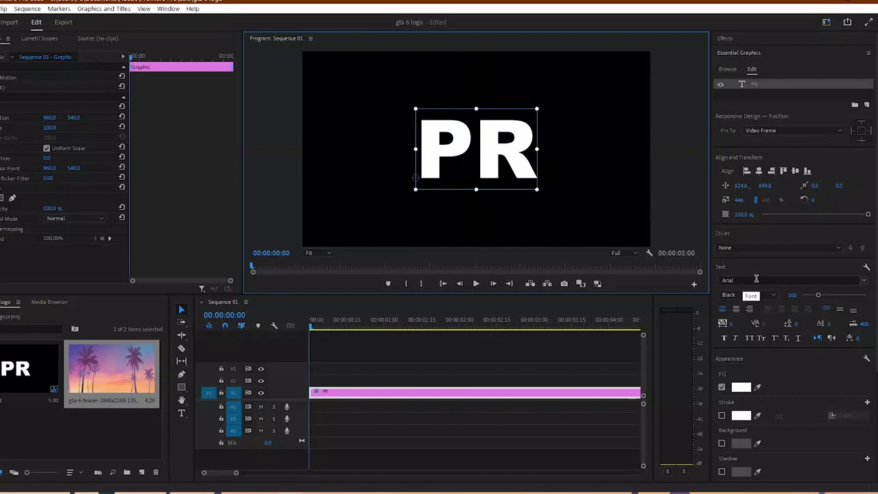
mouse_move(492, 152)
mouse_down()
mouse_move(492, 117)
mouse_move(488, 143)
mouse_up()
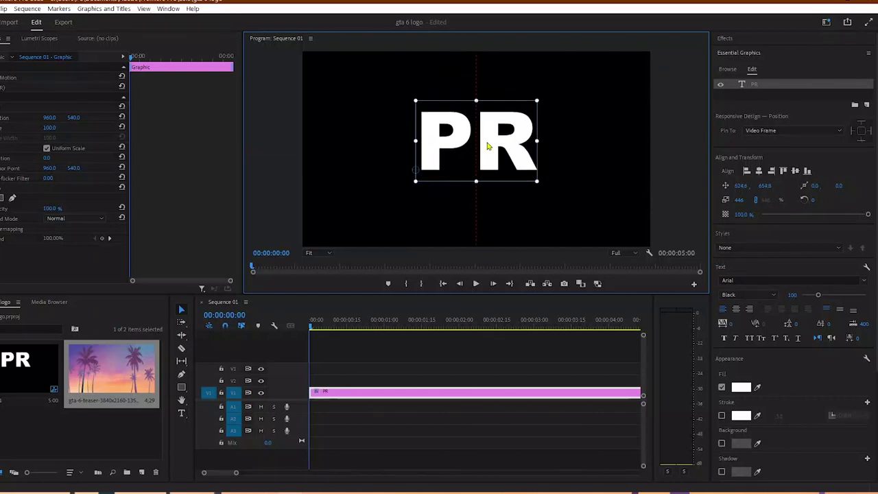
drag(488, 144, 484, 151)
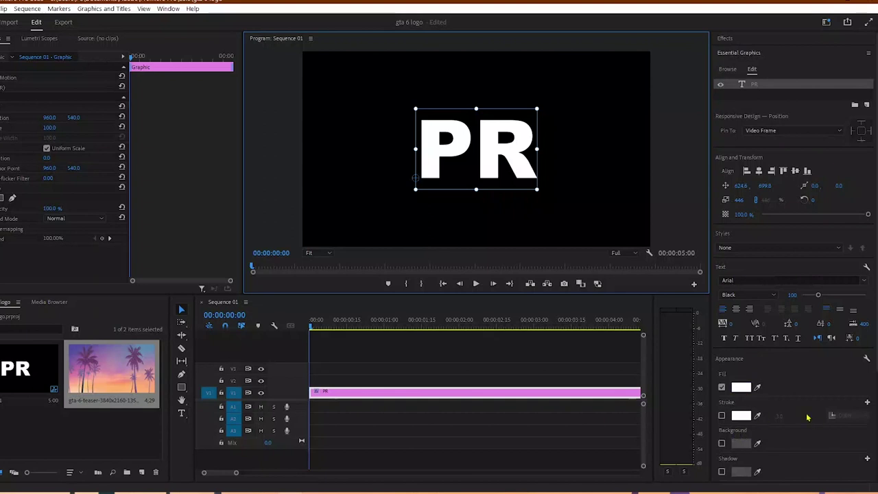
Step: Give the PR letters a magenta-to-yellow linear gradient stroke
click(721, 415)
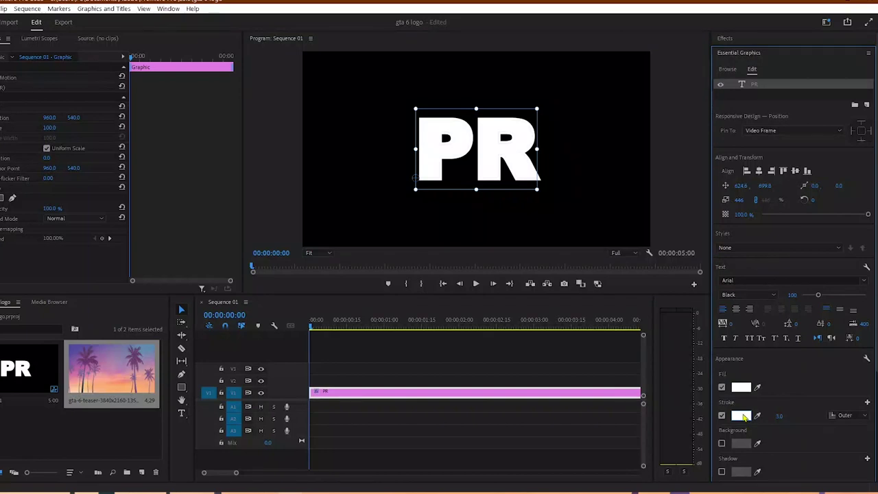
click(742, 416)
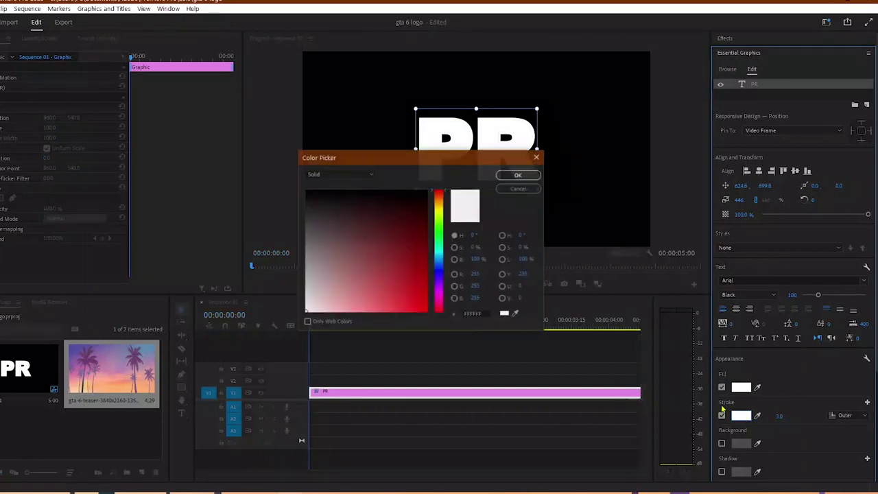
click(360, 174)
click(347, 195)
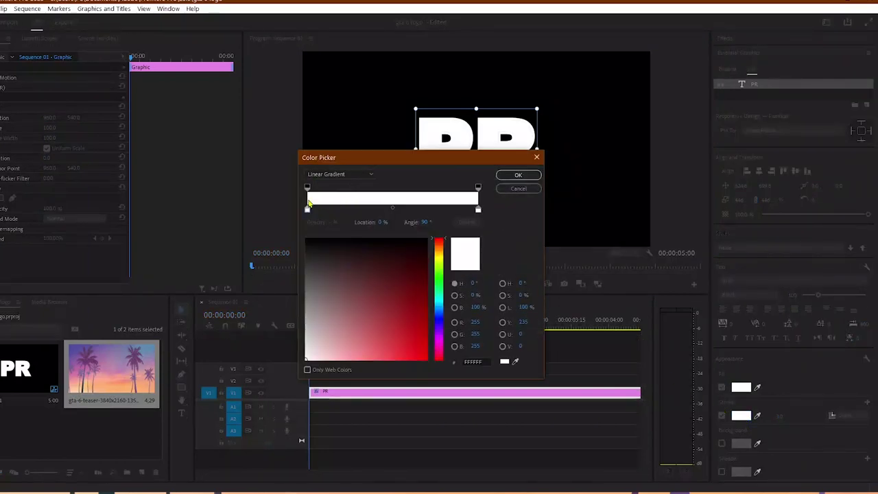
click(438, 340)
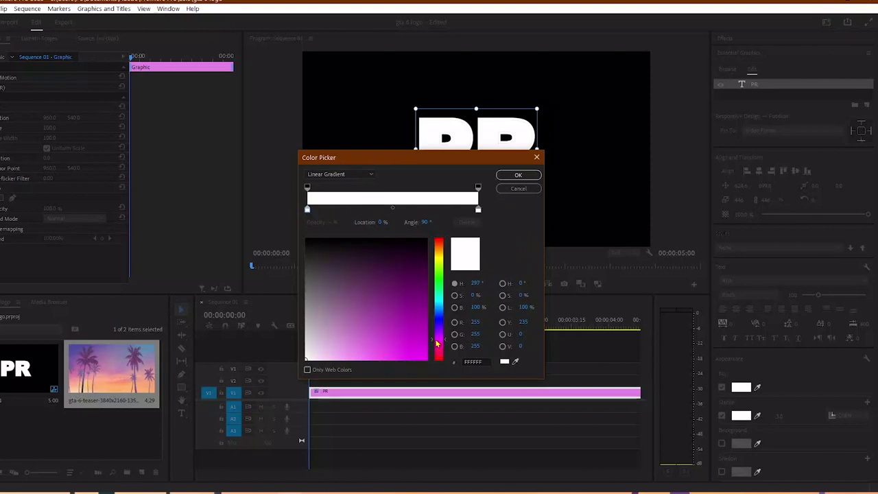
drag(408, 343, 417, 353)
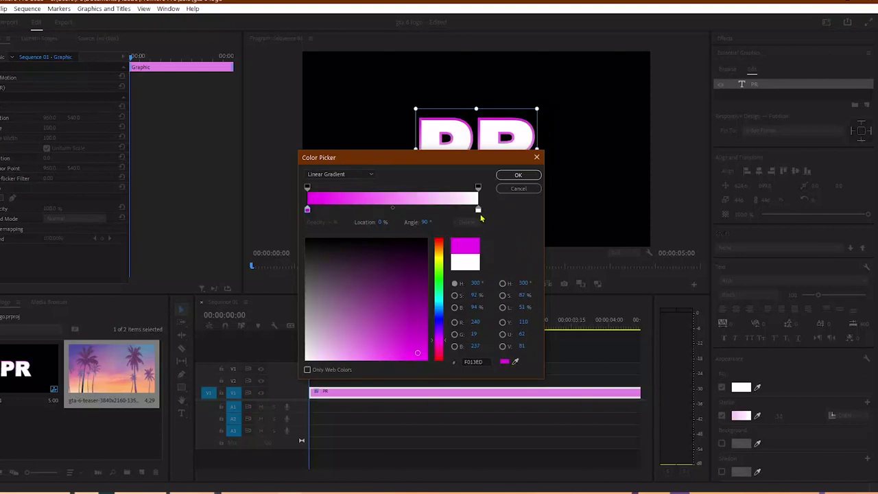
click(478, 210)
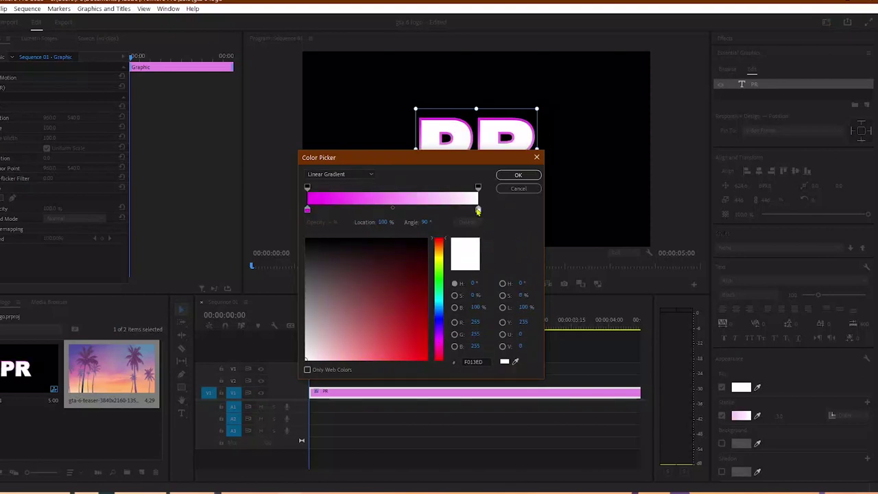
click(439, 258)
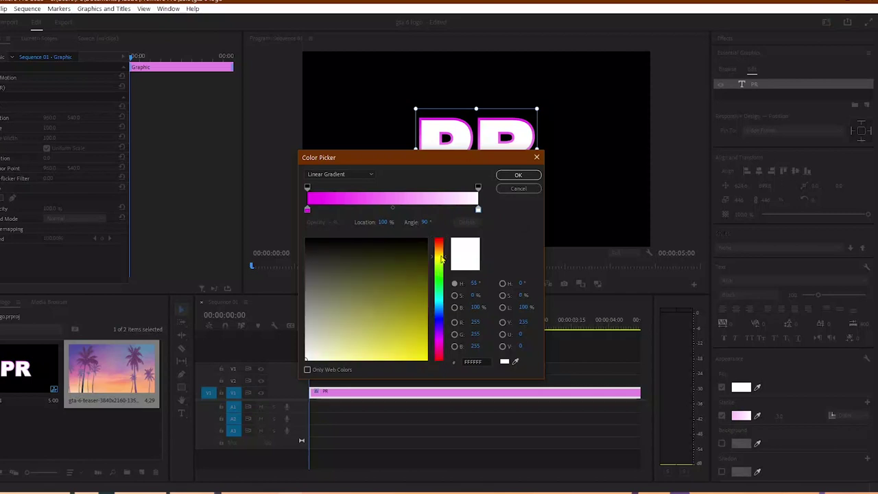
drag(415, 302, 412, 358)
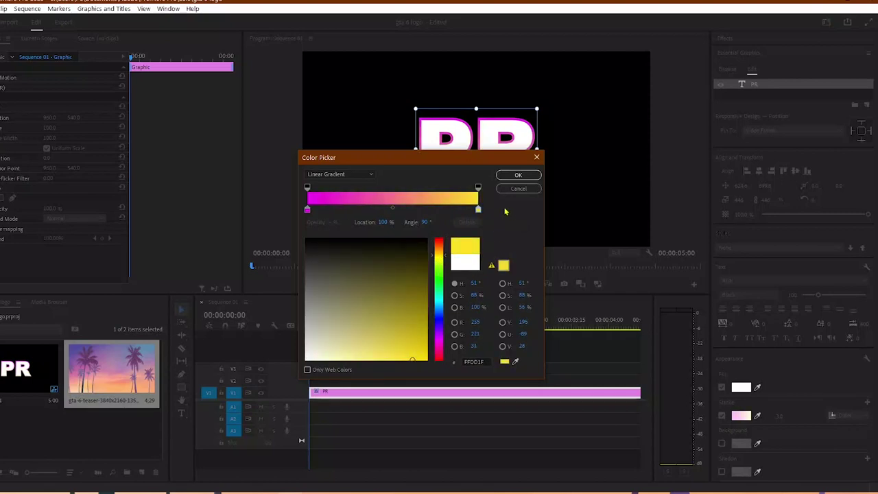
click(515, 176)
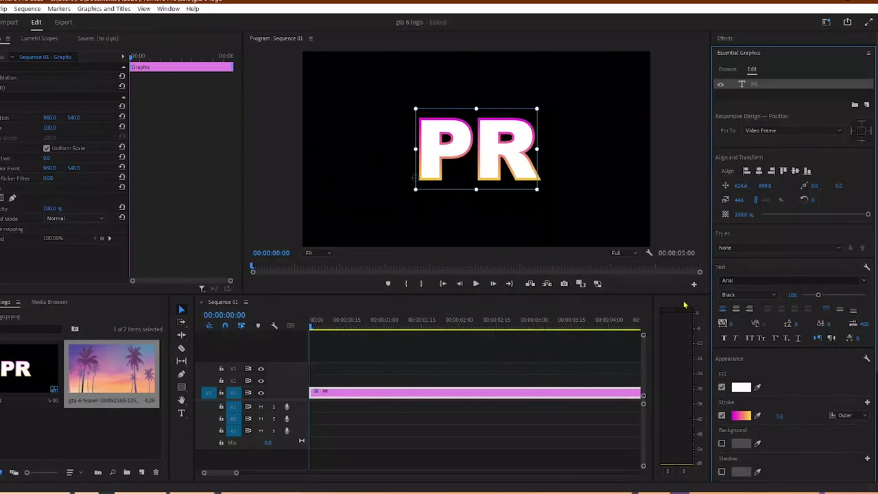
Step: Add a second, blue-to-cyan linear gradient stroke to the PR letters
click(868, 403)
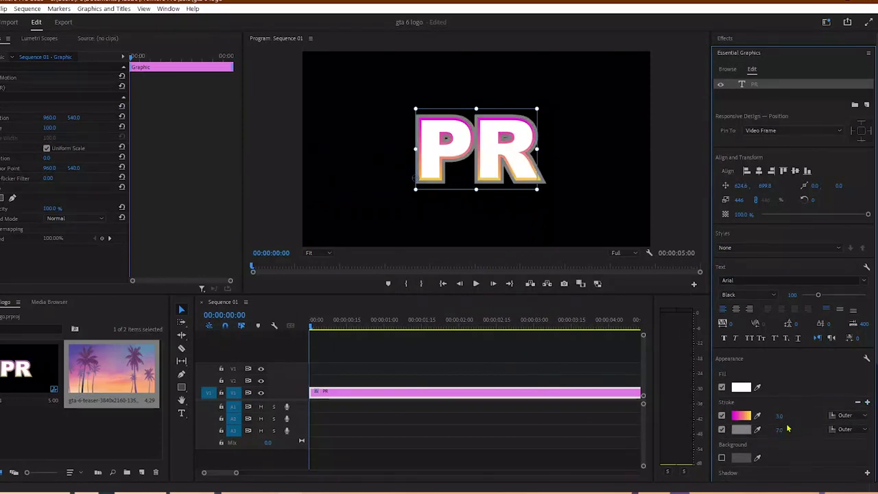
click(740, 429)
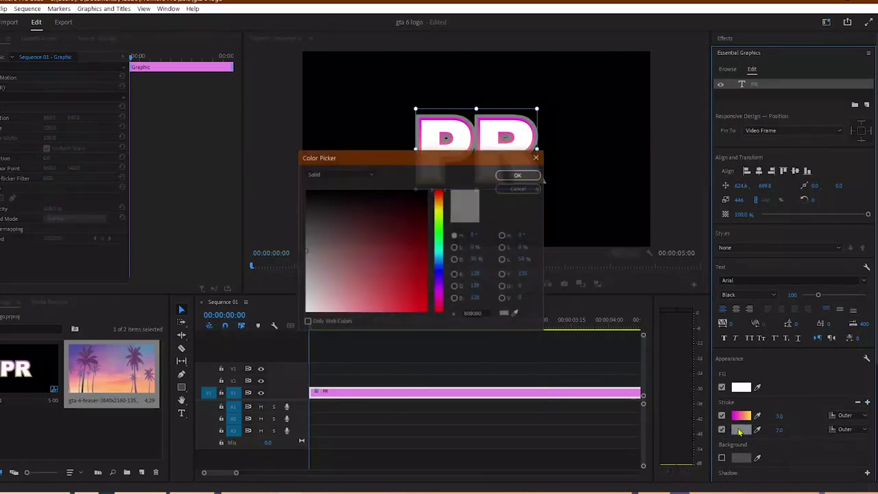
click(351, 176)
click(334, 196)
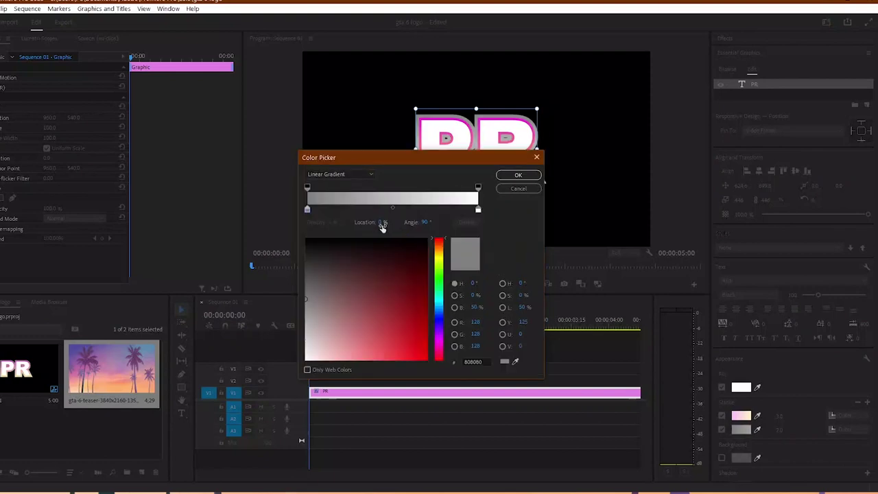
click(438, 326)
click(427, 359)
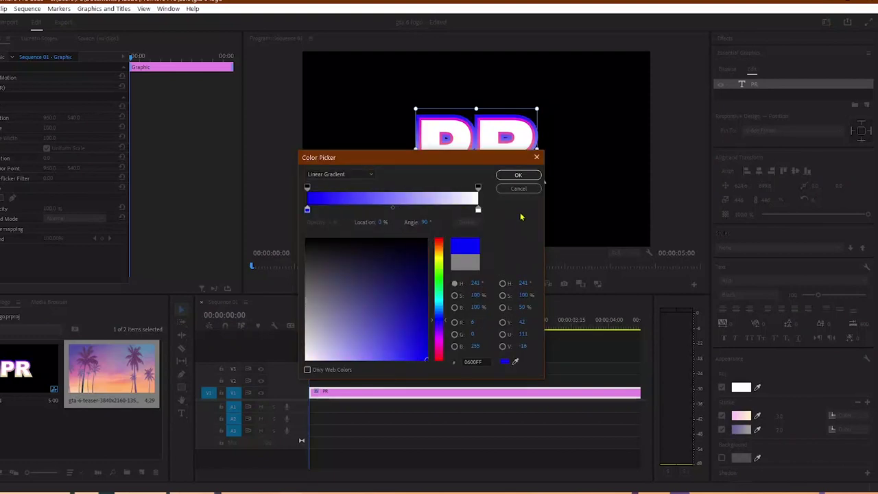
click(478, 209)
click(439, 306)
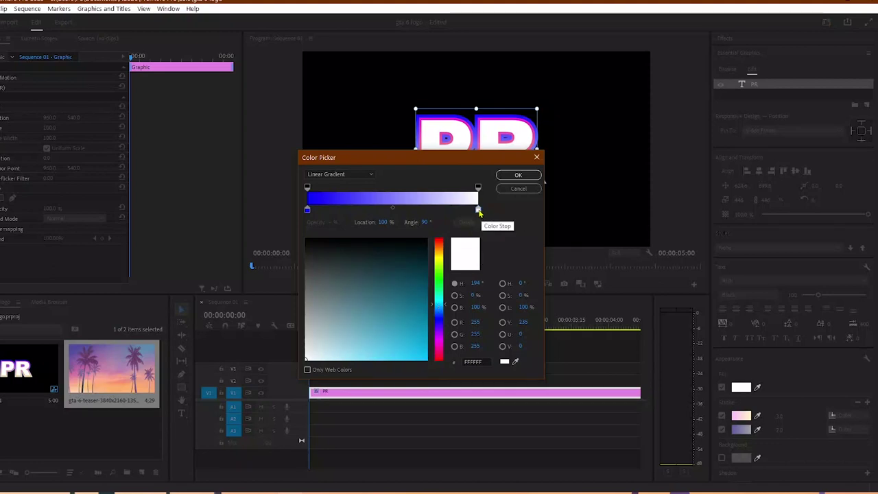
click(518, 175)
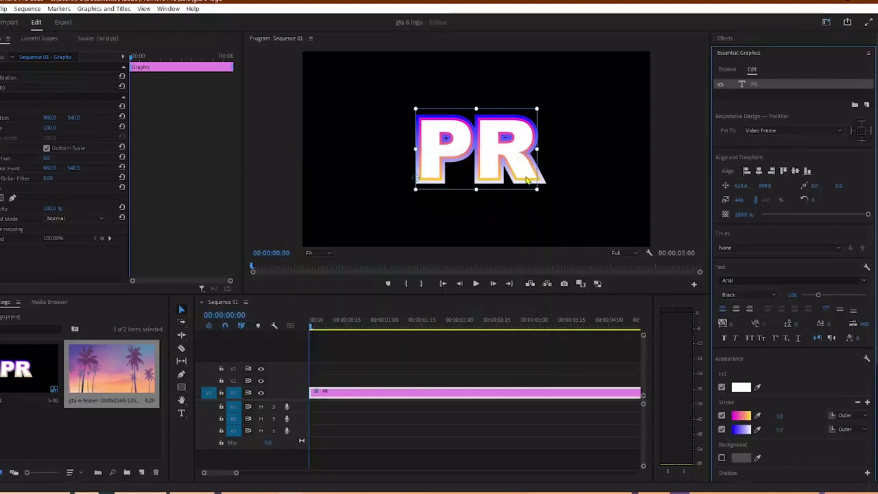
Step: Place the palm-tree image behind PR and enable Mask with Text and Mask Only Fill
mouse_move(112, 370)
mouse_down()
mouse_move(694, 142)
mouse_move(768, 89)
mouse_up()
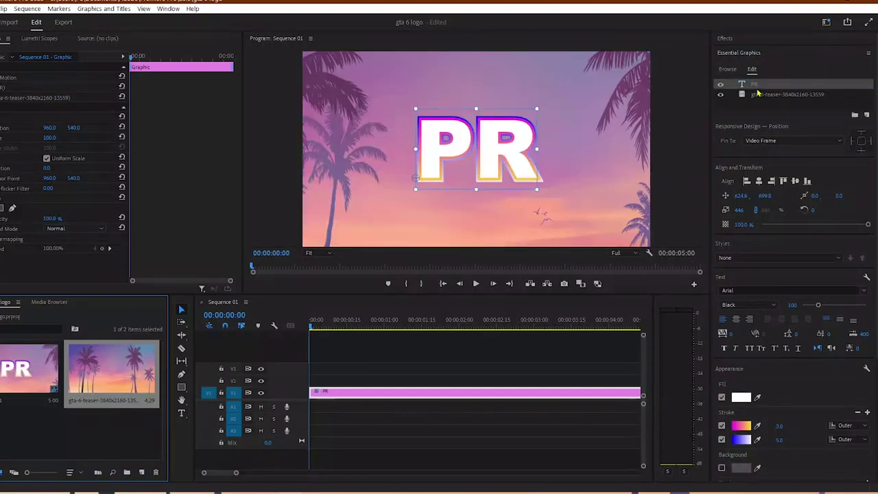
click(759, 95)
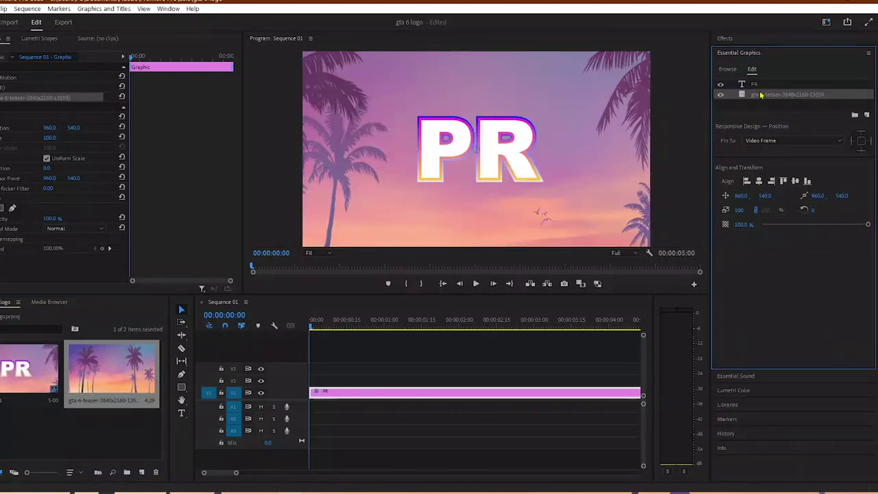
click(760, 84)
scroll(740, 456, down, 2)
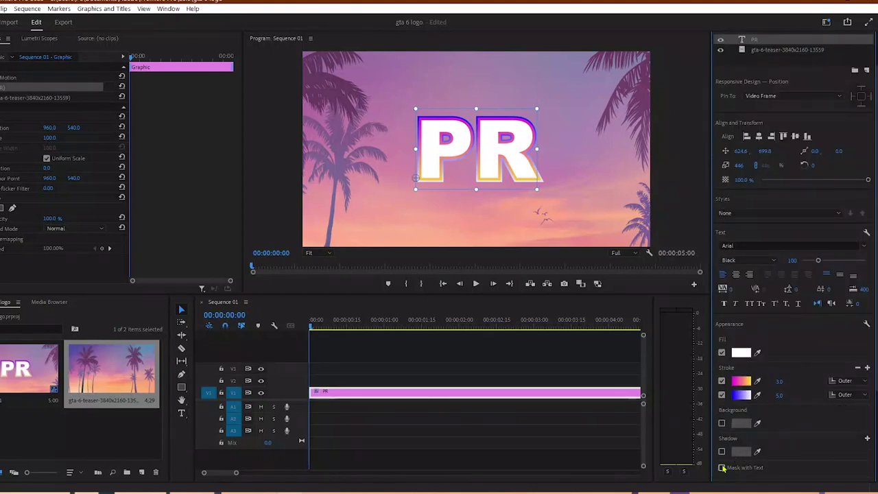
click(721, 467)
scroll(724, 469, down, 2)
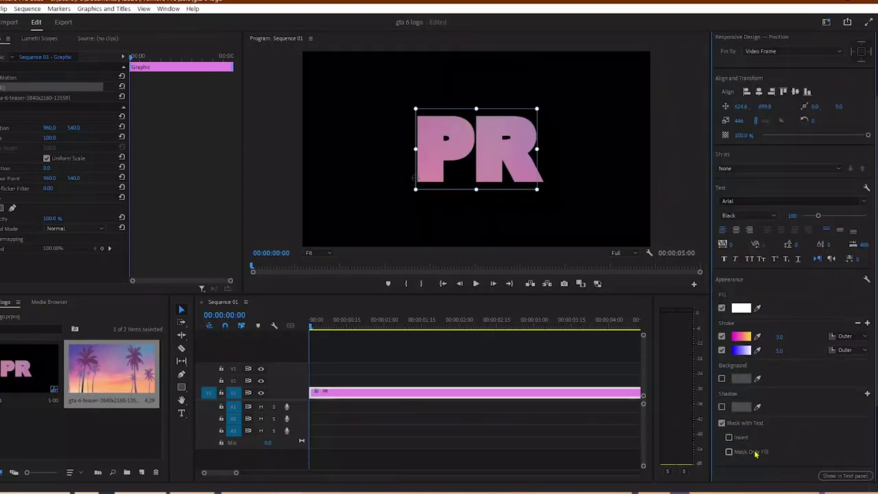
click(743, 453)
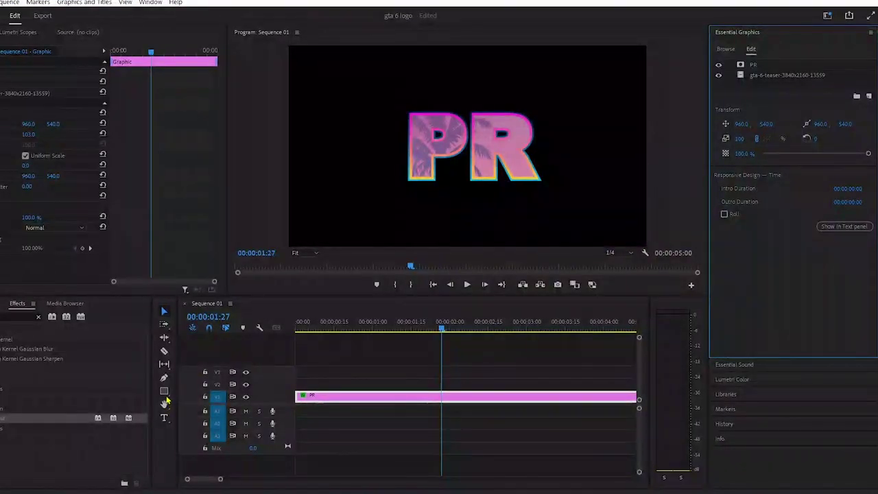
click(166, 393)
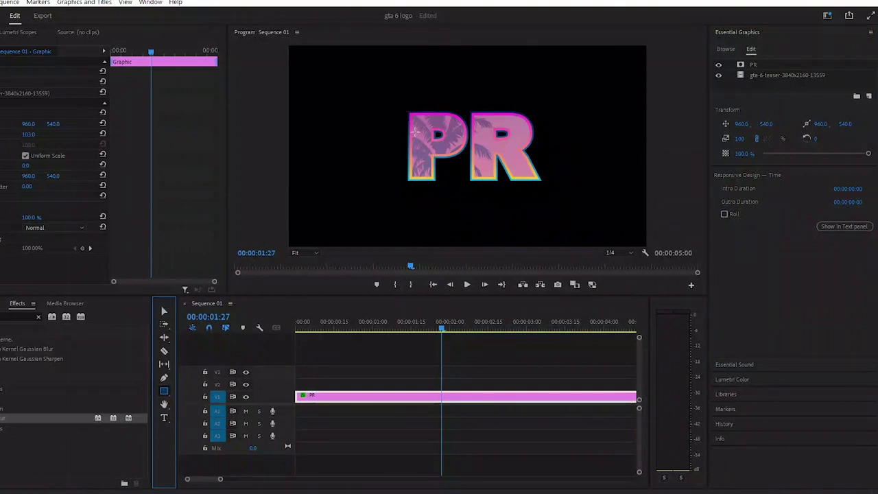
Step: Draw a rectangle over PR, rename it TRABIELENT GRADIENT, and move it below the PR layer
drag(432, 143, 471, 160)
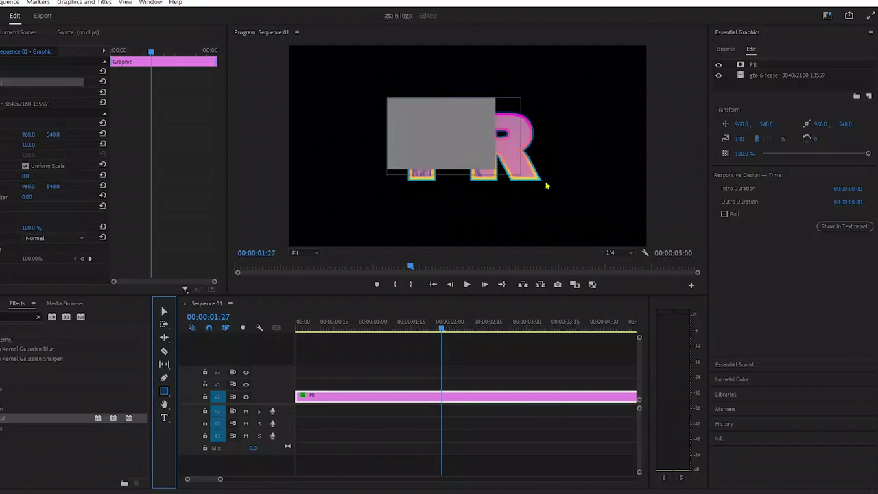
drag(519, 178, 559, 192)
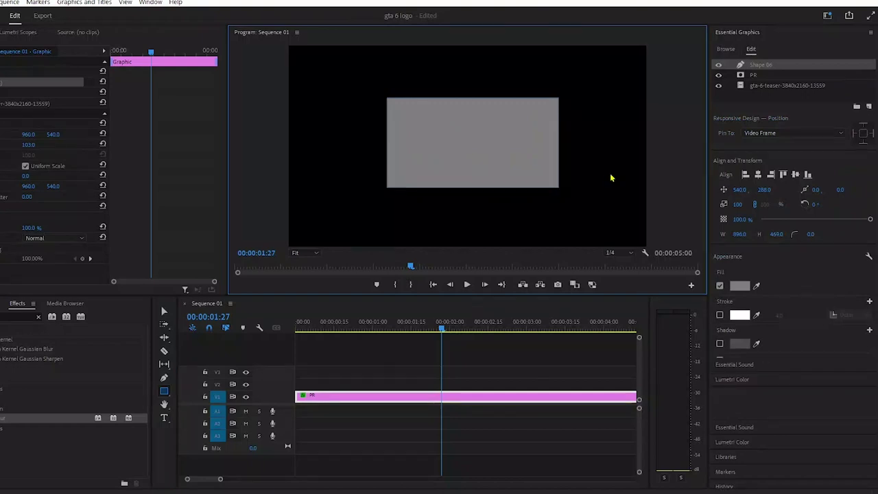
right_click(759, 66)
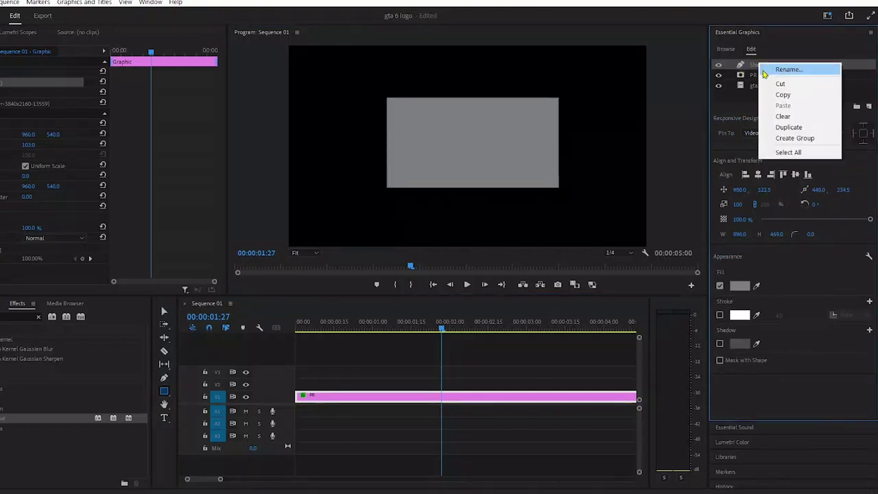
click(765, 70)
text(TRABIELENT GRADIENT)
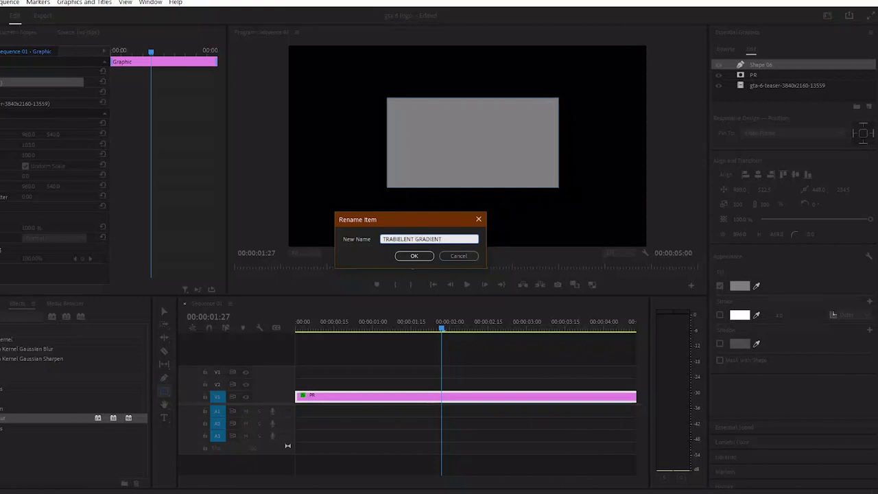
key(Return)
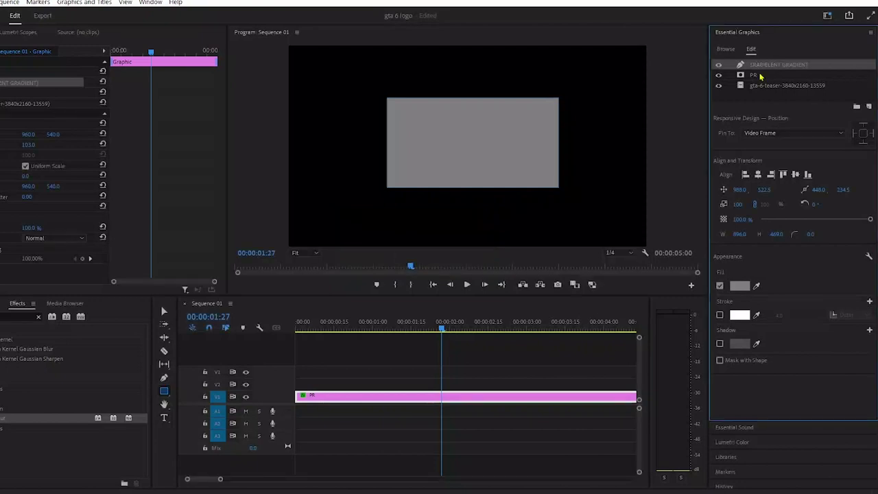
drag(753, 66, 754, 82)
Step: Fill the rectangle with a linear gradient: cyan left, yellow right, magenta stop at 54%
click(740, 287)
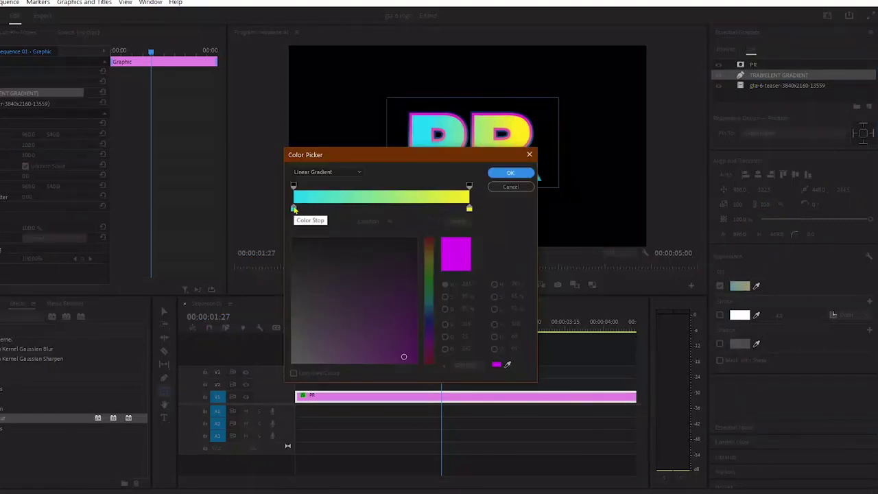
click(293, 207)
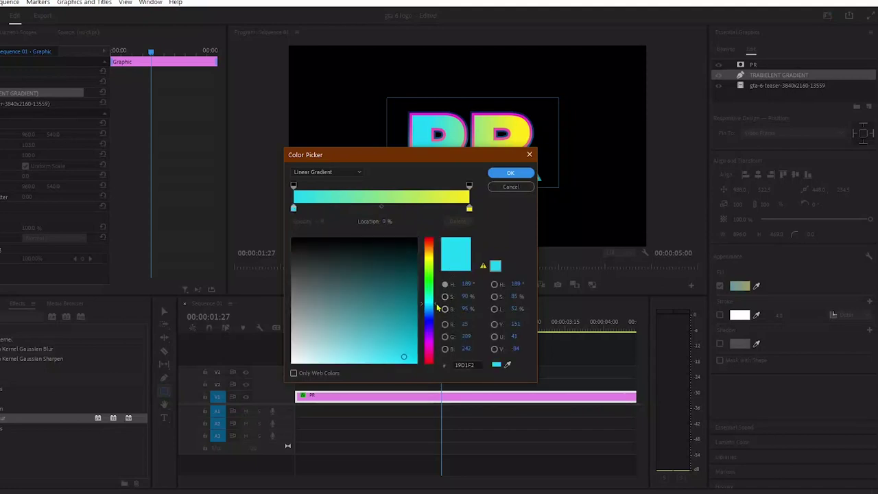
click(469, 209)
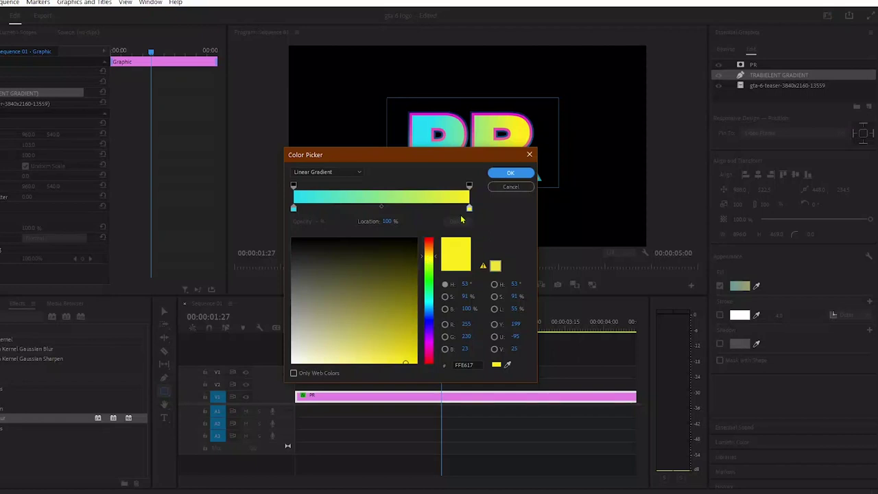
click(388, 207)
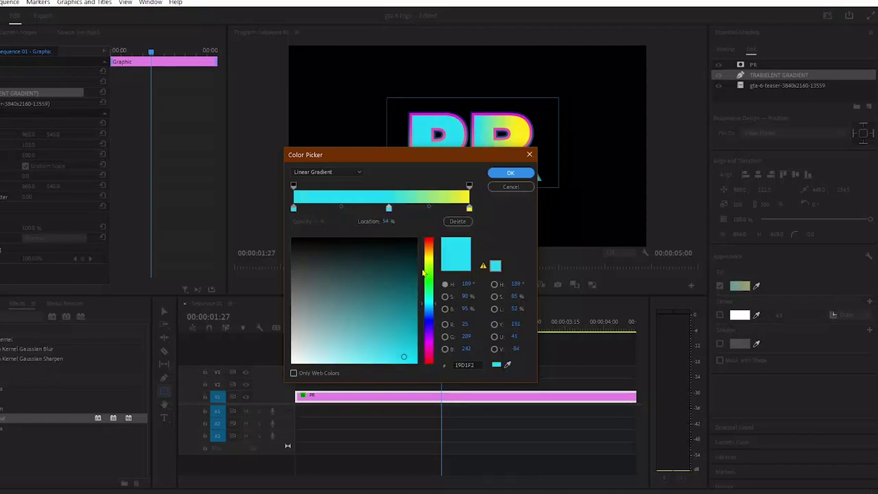
click(430, 346)
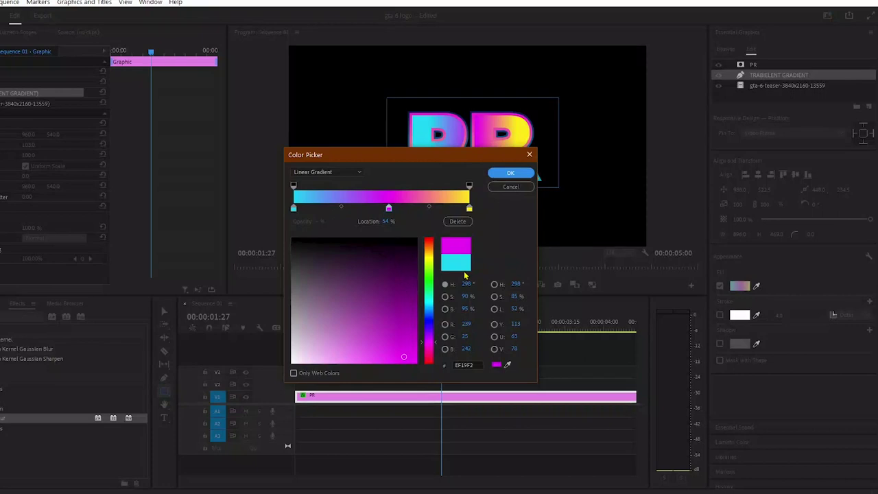
click(513, 174)
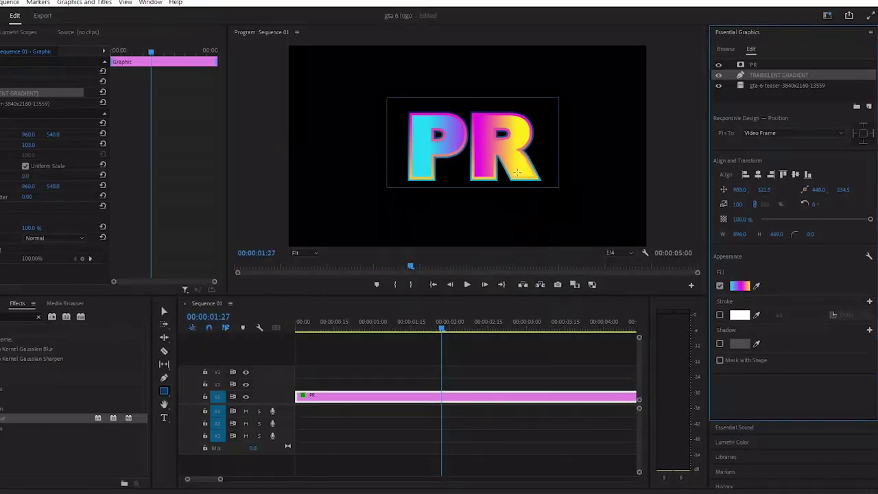
Step: Rotate the gradient shape 90°, stretch it over the letters, and lower its opacity to about 22%
click(817, 206)
text(90)
key(Return)
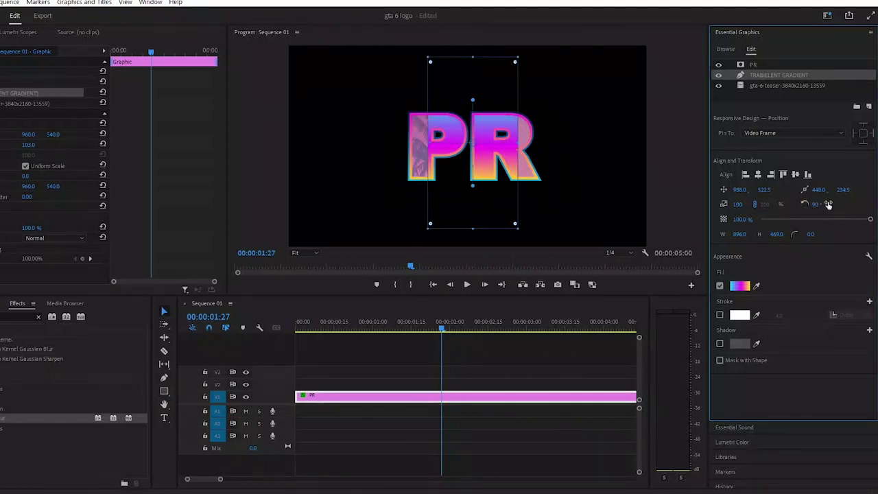
drag(417, 144, 406, 143)
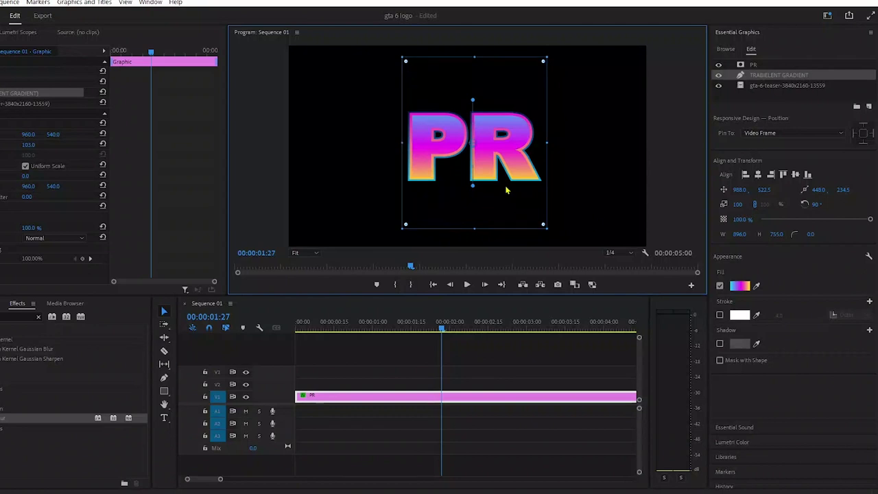
drag(871, 220, 786, 225)
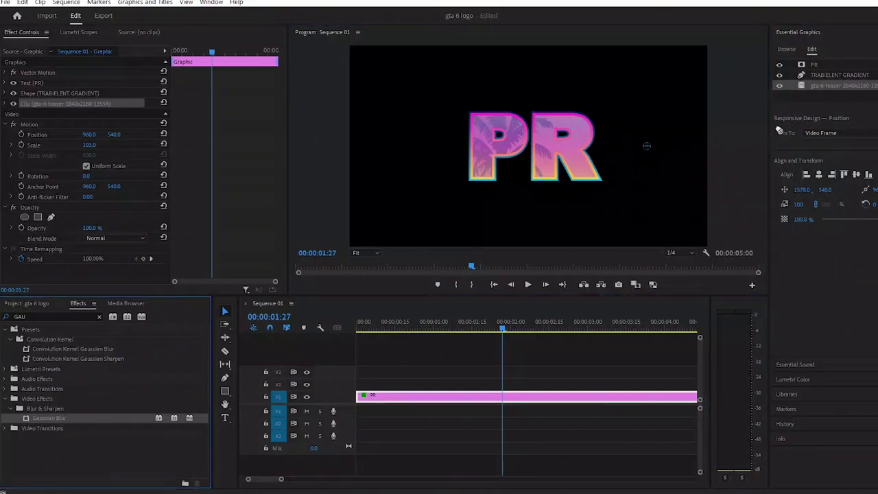
Step: Add Gaussian Blur to the palm-tree image layer with Blurriness 12
drag(826, 86, 816, 81)
click(818, 86)
click(817, 87)
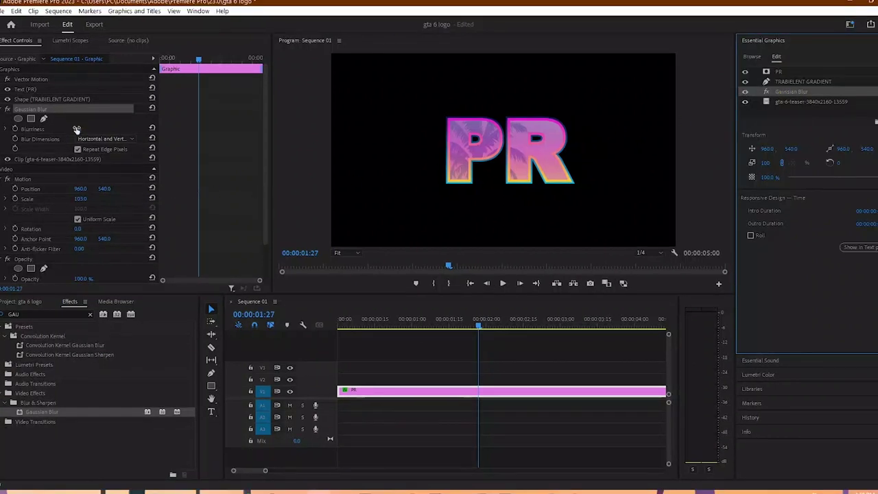
click(78, 129)
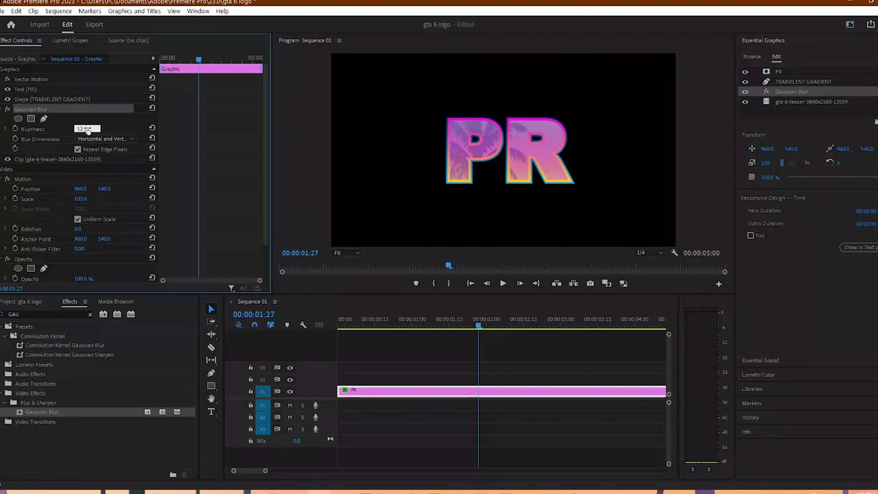
key(Return)
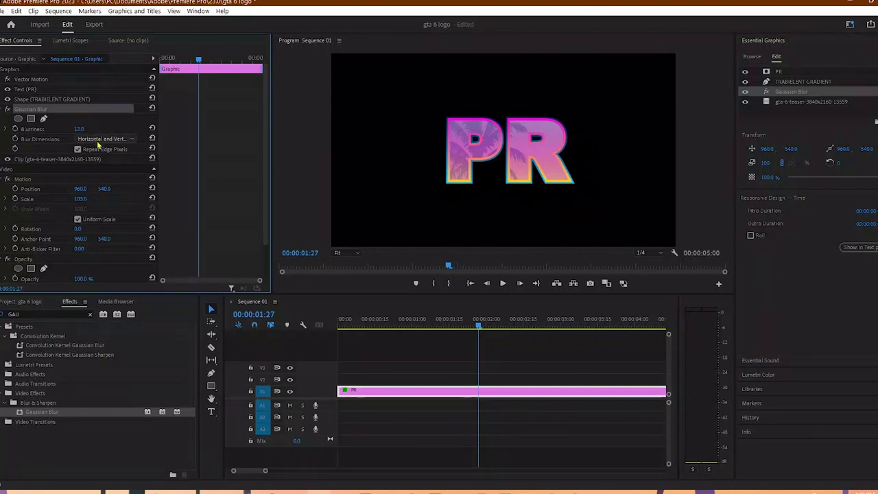
Step: Apply the Turbulent Displace effect to the PR logo graphic
click(92, 315)
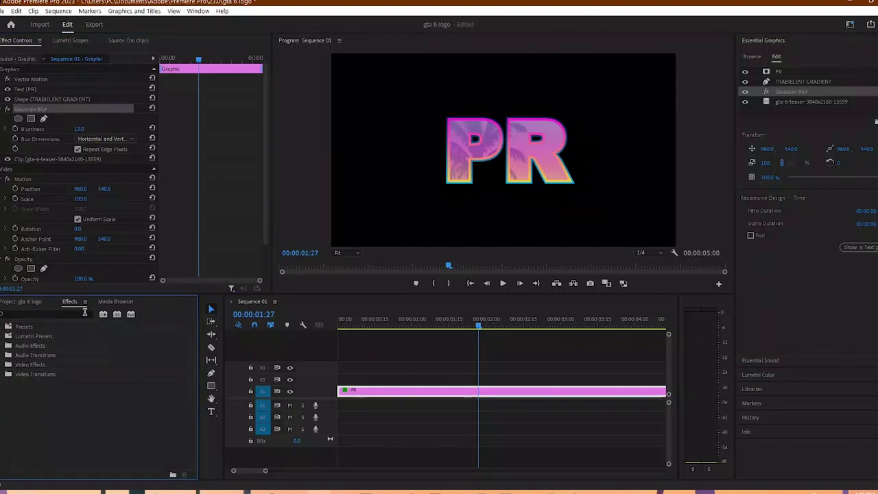
text(TURBU)
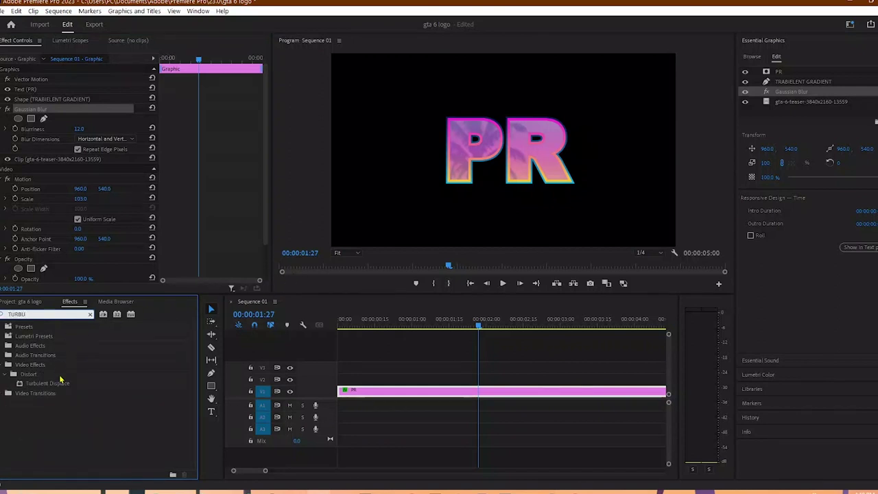
click(59, 384)
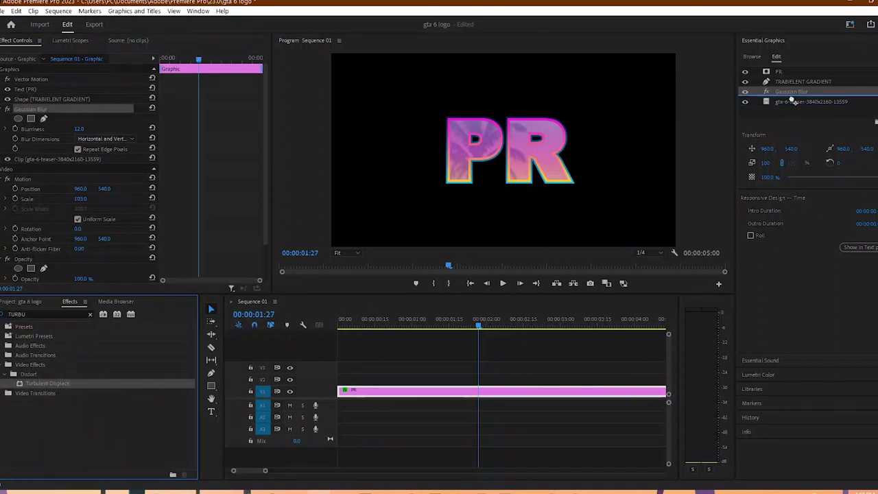
drag(645, 199, 792, 101)
click(790, 103)
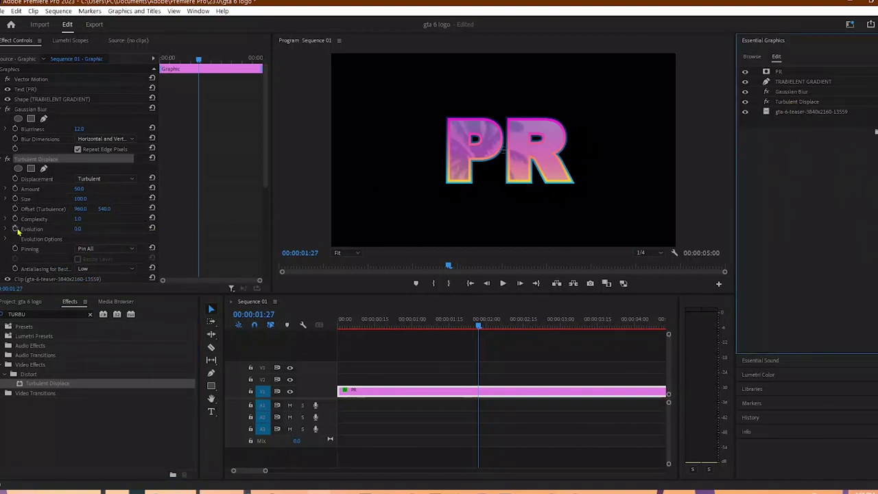
Step: Keyframe Turbulent Displace Evolution up to 360° at the clip end, then disable the effect
click(16, 230)
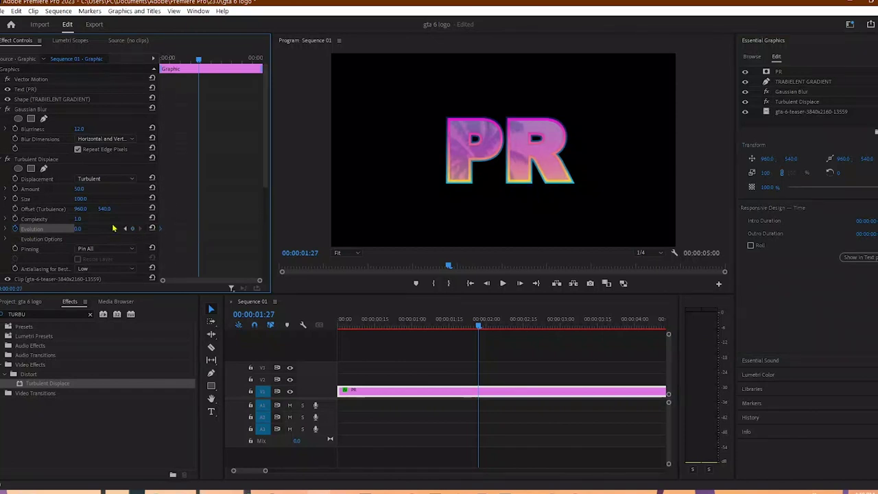
drag(198, 59, 252, 85)
click(80, 228)
text(360)
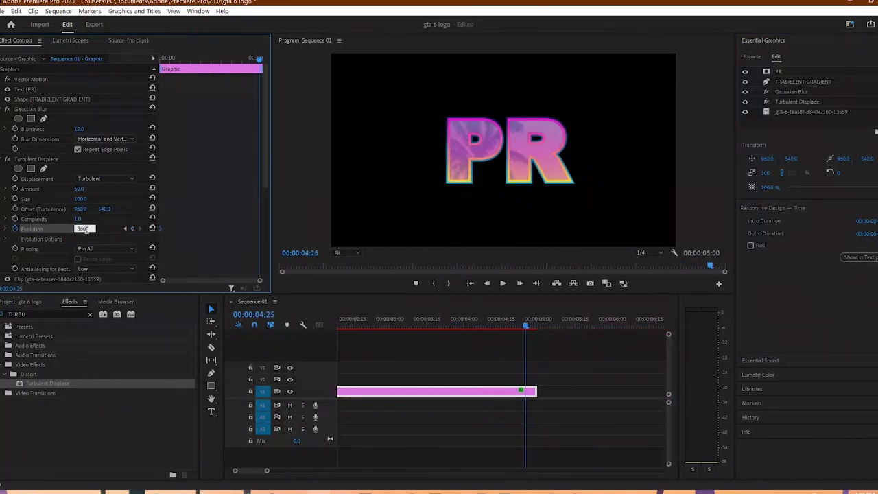
key(Return)
mouse_move(221, 61)
mouse_down()
mouse_move(147, 71)
mouse_move(177, 72)
mouse_up()
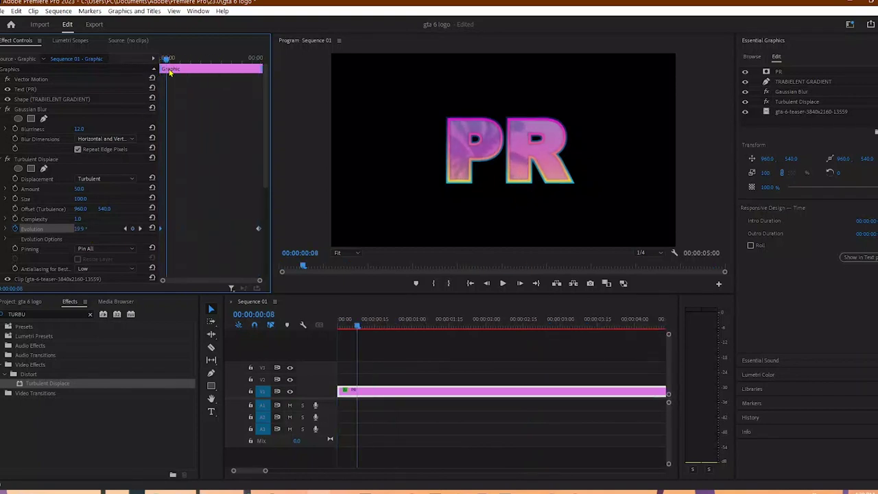
click(7, 160)
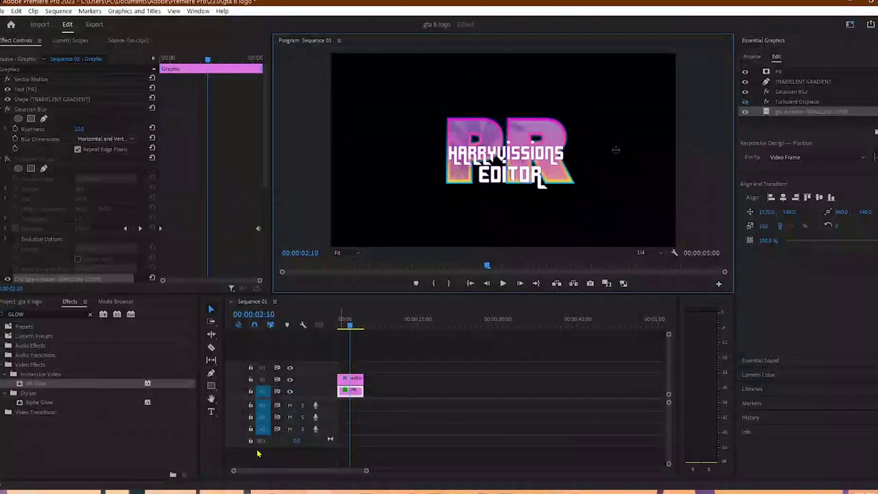
Step: Select the V2 title clip and its 'editor' text layer in Essential Graphics
click(365, 371)
click(355, 379)
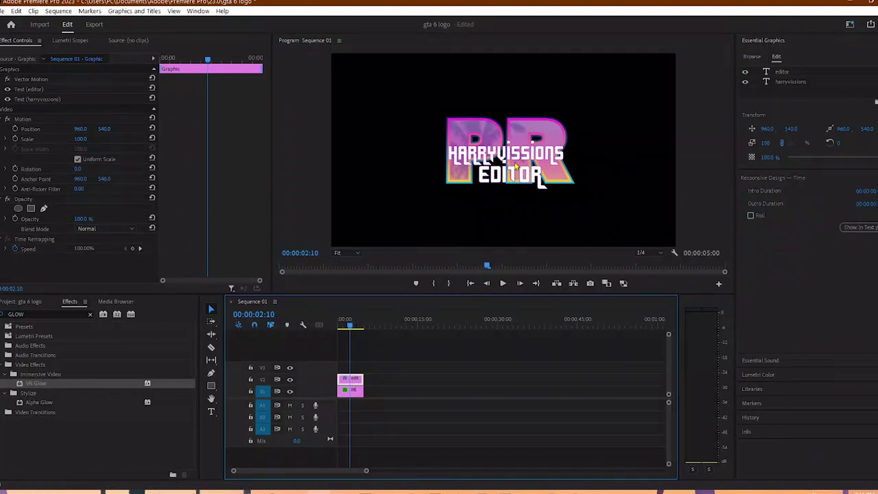
click(519, 157)
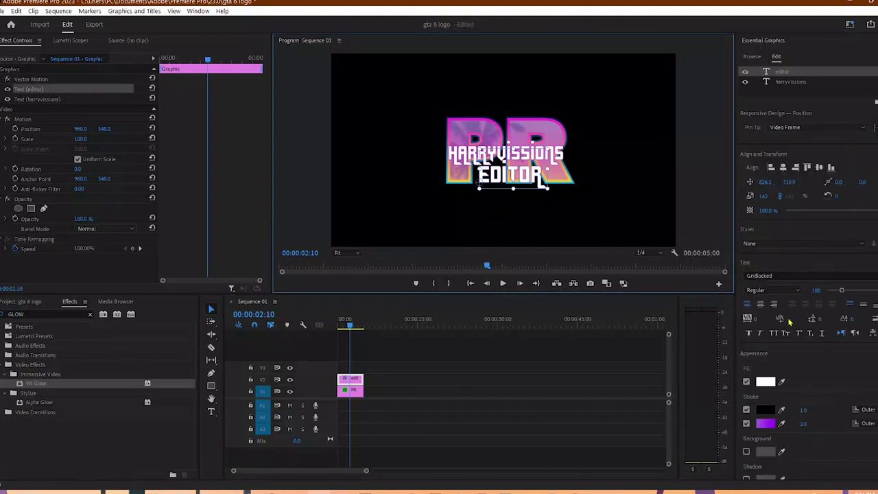
click(765, 409)
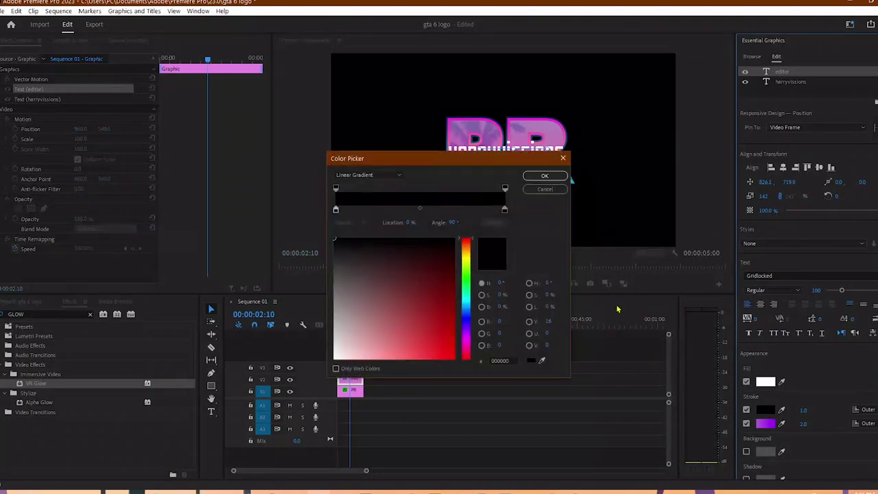
click(545, 176)
click(766, 423)
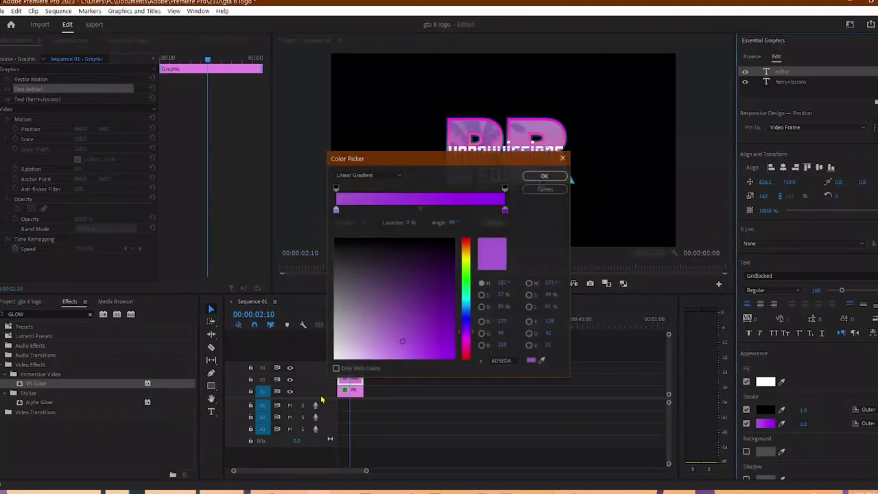
click(545, 175)
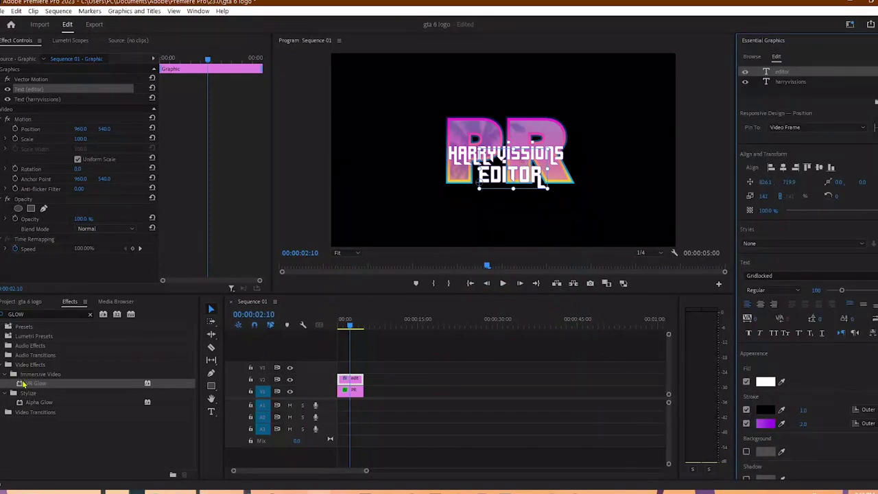
Step: Apply VR Glow to the title graphic and lower its Luma Threshold to 0
click(24, 386)
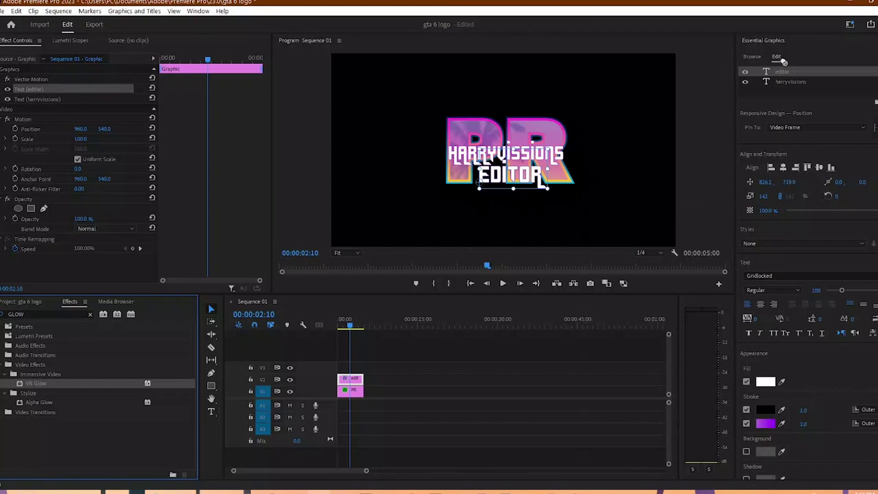
drag(783, 68, 785, 72)
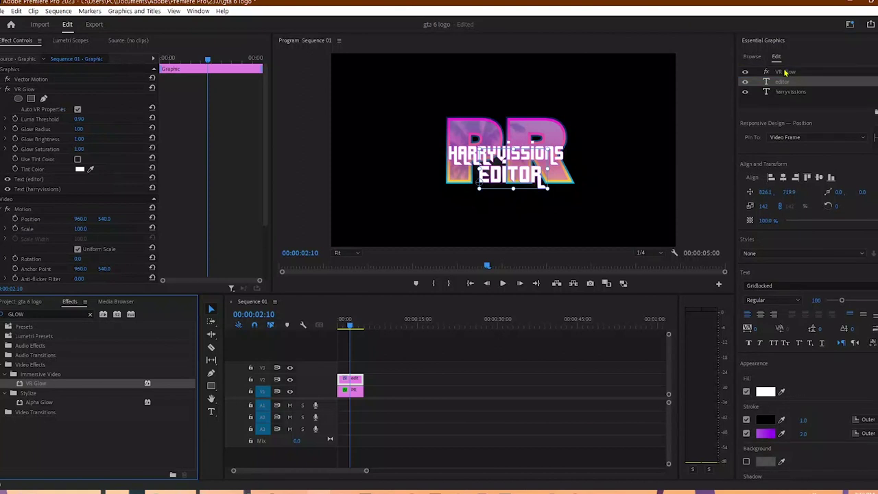
click(787, 71)
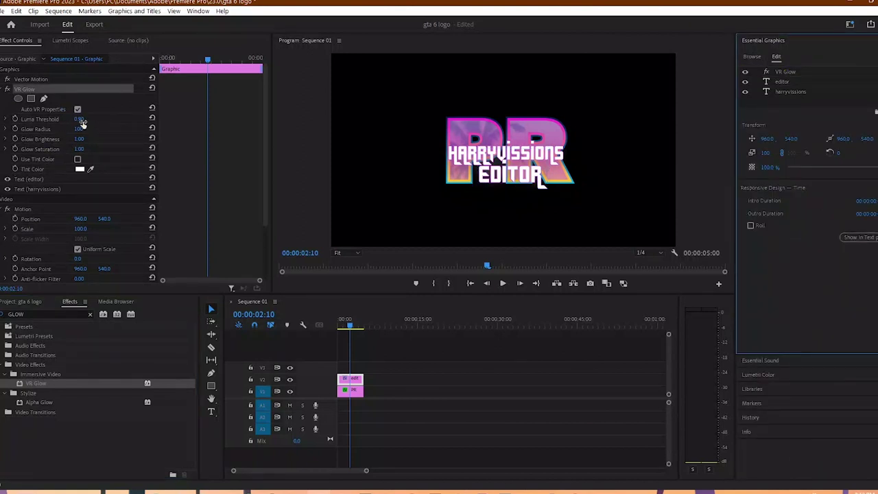
drag(81, 122, 68, 122)
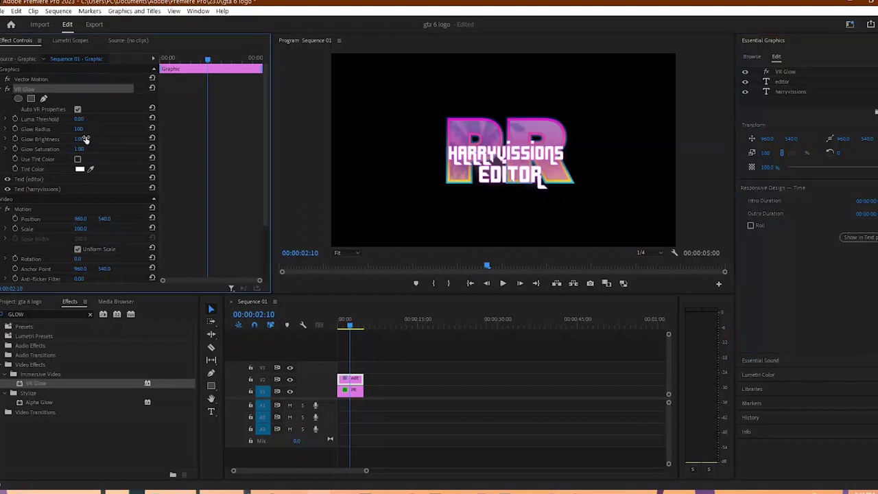
Step: Tint the glow magenta and widen the Glow Radius to 363
click(79, 169)
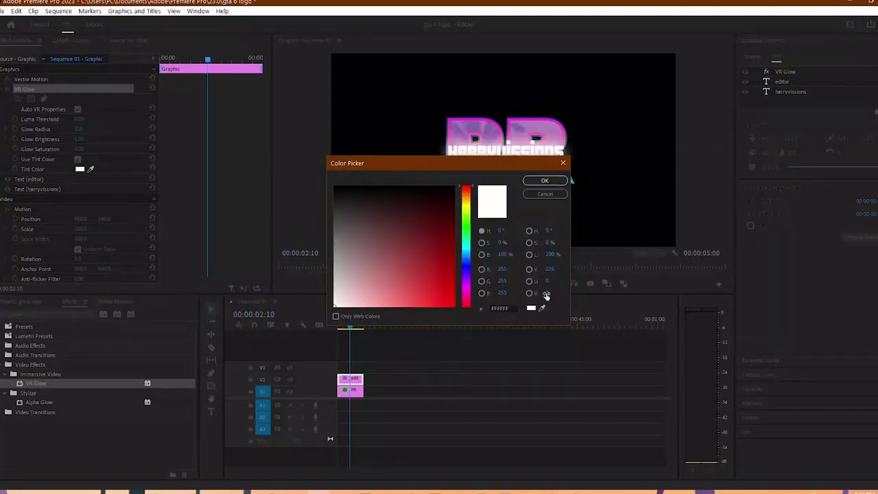
click(466, 291)
click(448, 302)
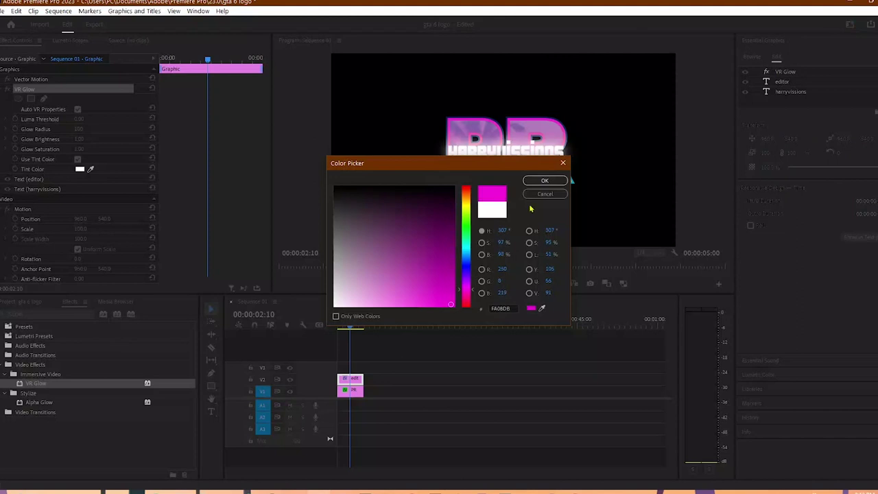
click(544, 180)
drag(79, 129, 257, 129)
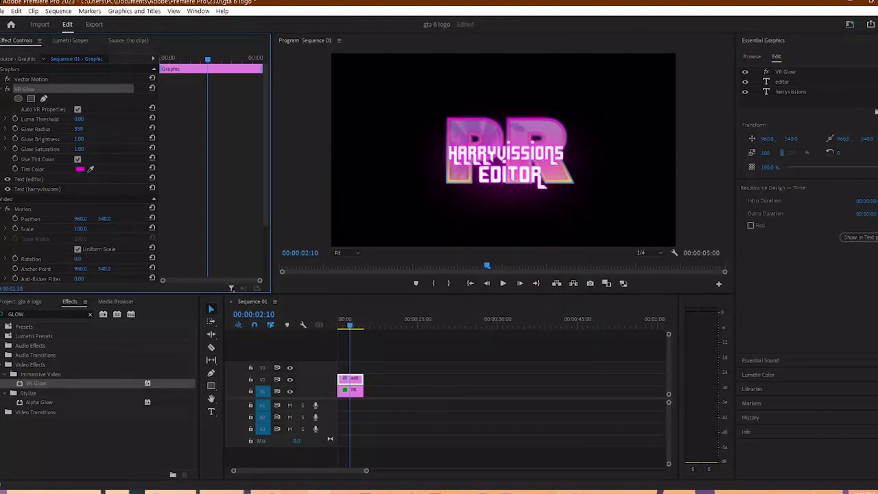
Step: Keyframe Glow Brightness fading down to 0 around three seconds
click(16, 138)
key(shift+Right)
key(shift+Right)
key(shift+Right)
drag(78, 139, 86, 140)
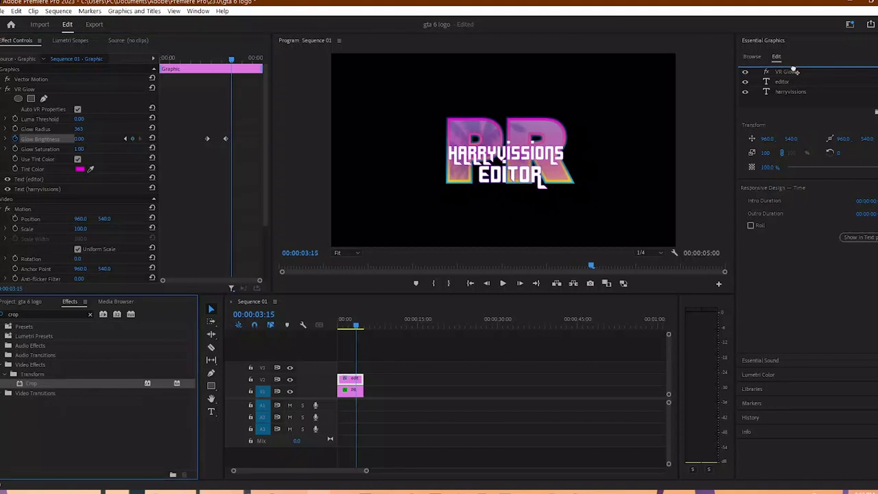
Step: Apply Crop to the title and crop its bottom to about 87.5% at one second
drag(794, 72, 792, 72)
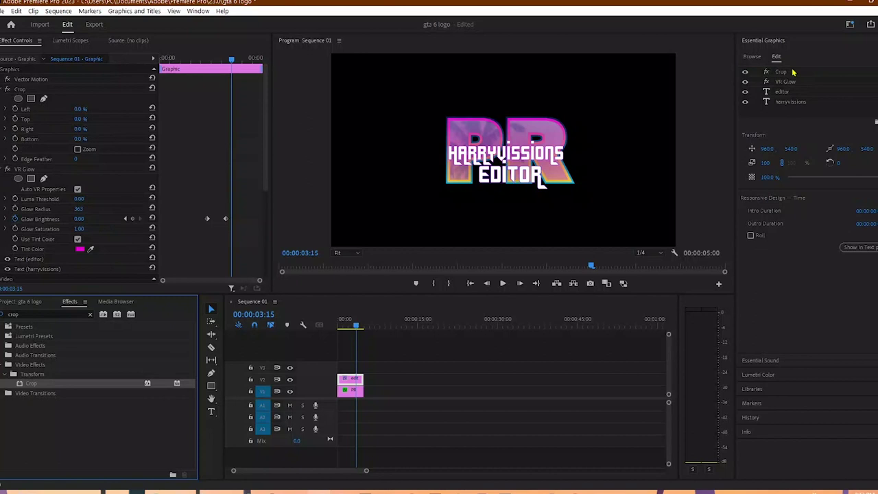
click(793, 72)
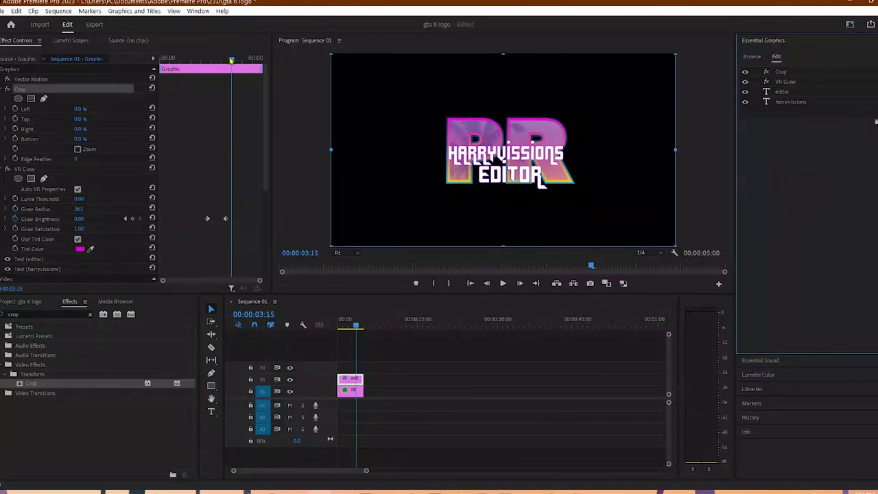
drag(232, 60, 181, 60)
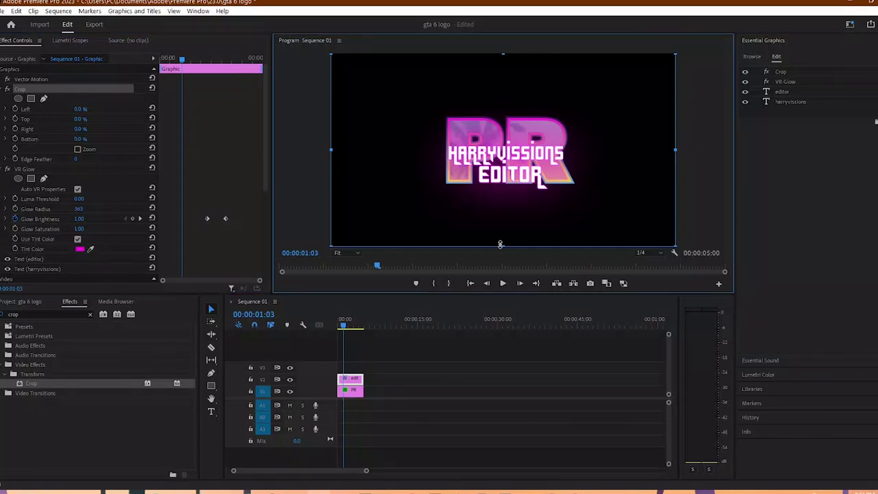
drag(500, 244, 507, 78)
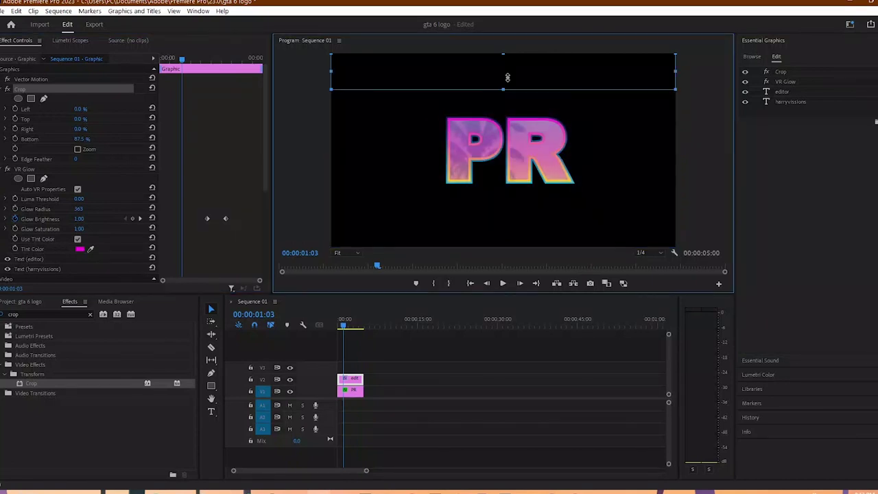
click(192, 64)
Step: Keyframe the Bottom crop opening to a full reveal, easing into the final keyframe
drag(192, 60, 187, 59)
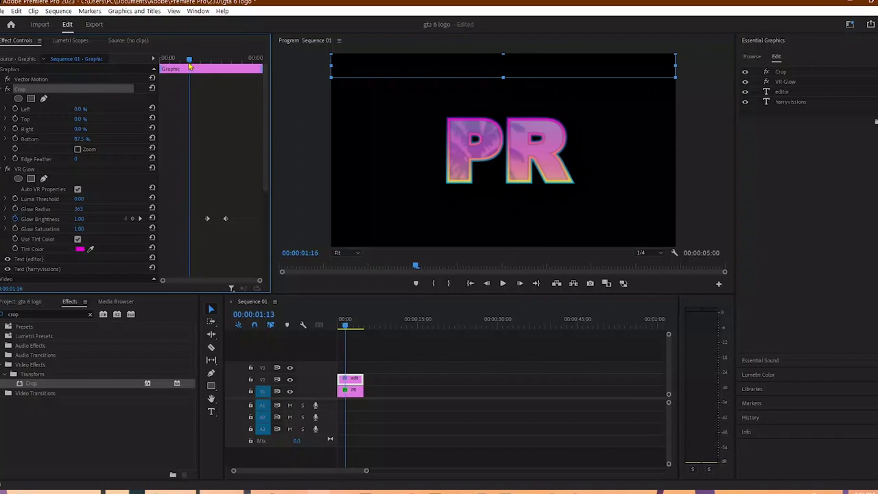
click(15, 139)
drag(187, 59, 204, 59)
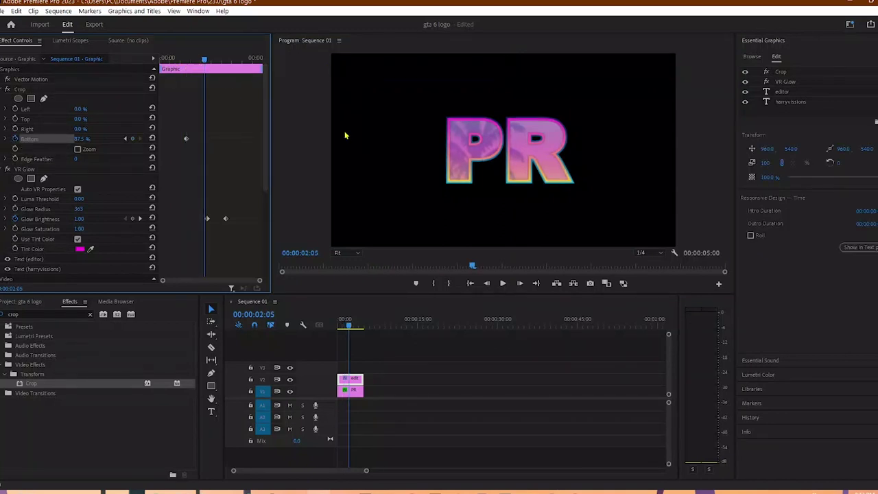
click(524, 108)
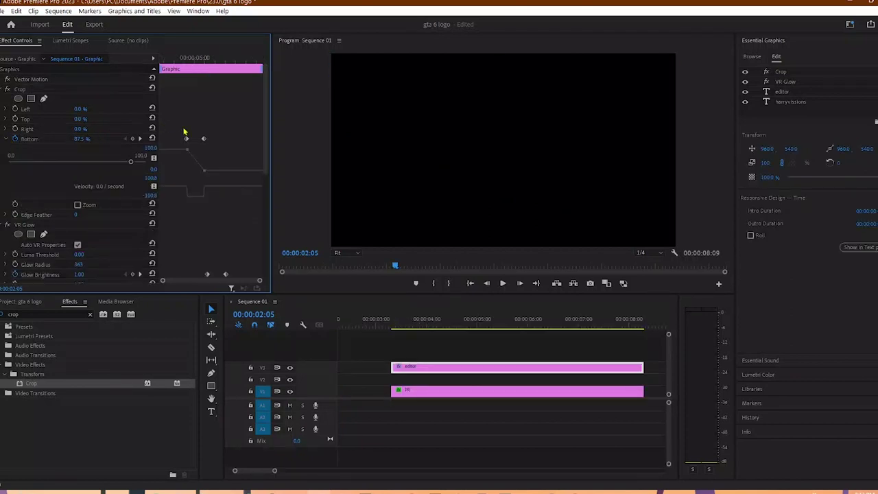
click(203, 139)
drag(190, 199, 199, 192)
Step: Raise the crop's Edge Feather and move the PR logo clip up to V2
drag(198, 59, 202, 69)
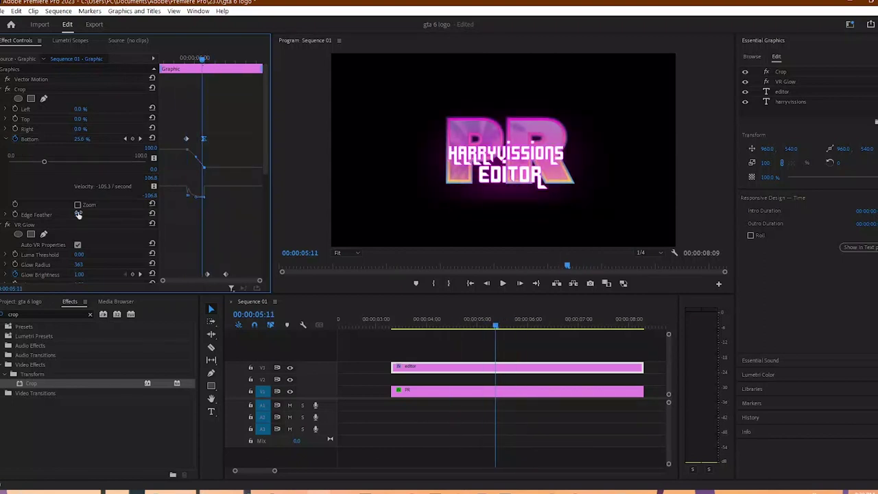
drag(77, 214, 103, 214)
drag(417, 391, 421, 379)
drag(410, 394, 398, 395)
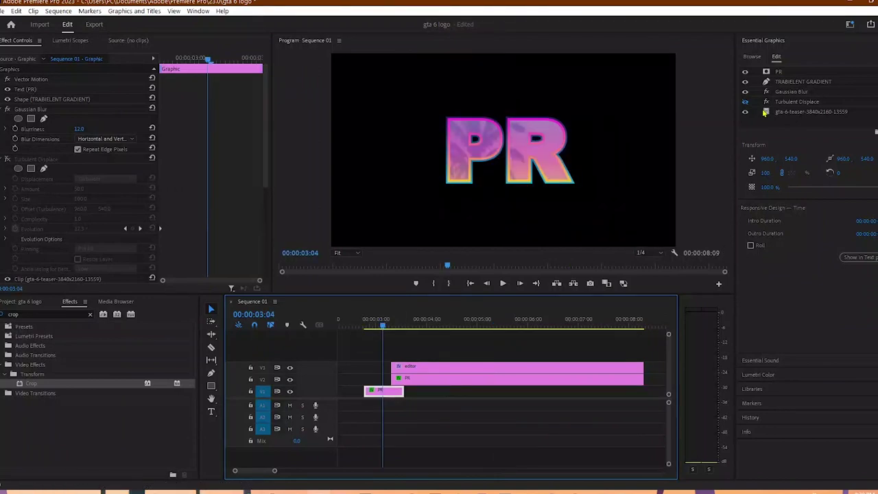
Step: Delete the gta-6-teaser, Gaussian Blur, gradient and Turbulent Displace layers from the PR graphic
key(Delete)
click(754, 83)
key(Delete)
click(760, 82)
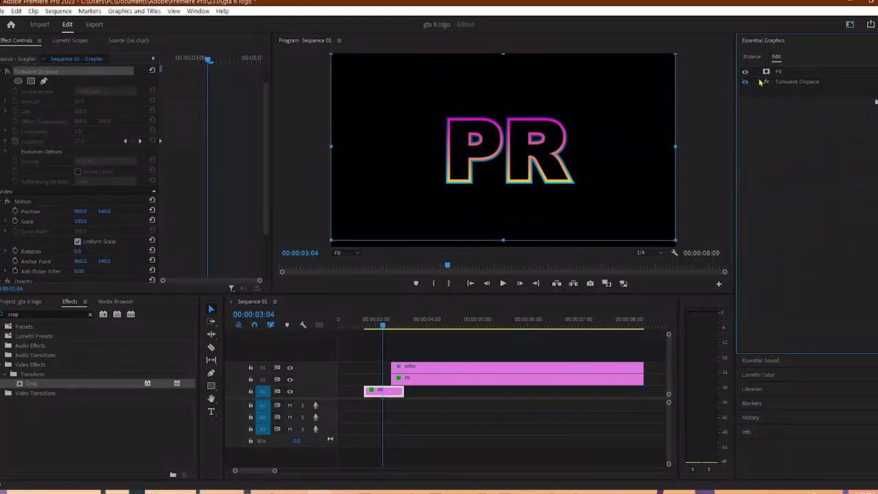
click(108, 72)
key(Delete)
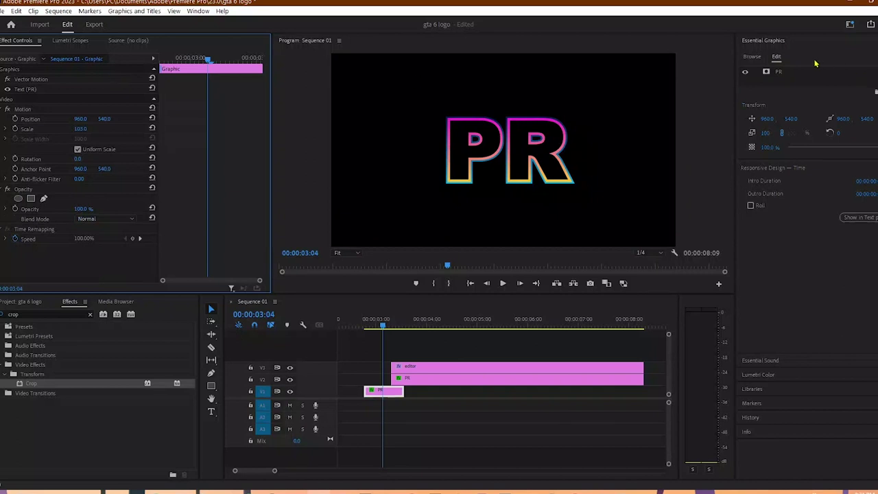
Step: Remove the PR text outlines, set its fill to black, and turn off masking with text
click(799, 73)
click(746, 413)
click(764, 372)
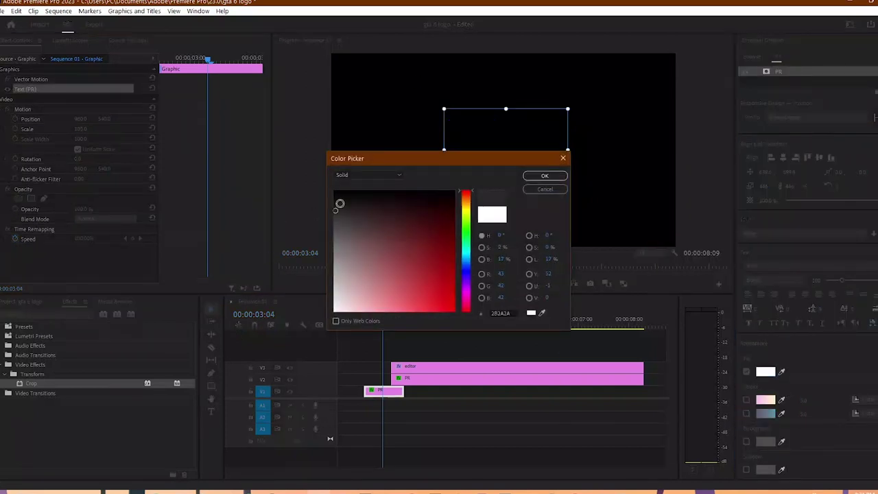
click(545, 176)
scroll(802, 274, down, 5)
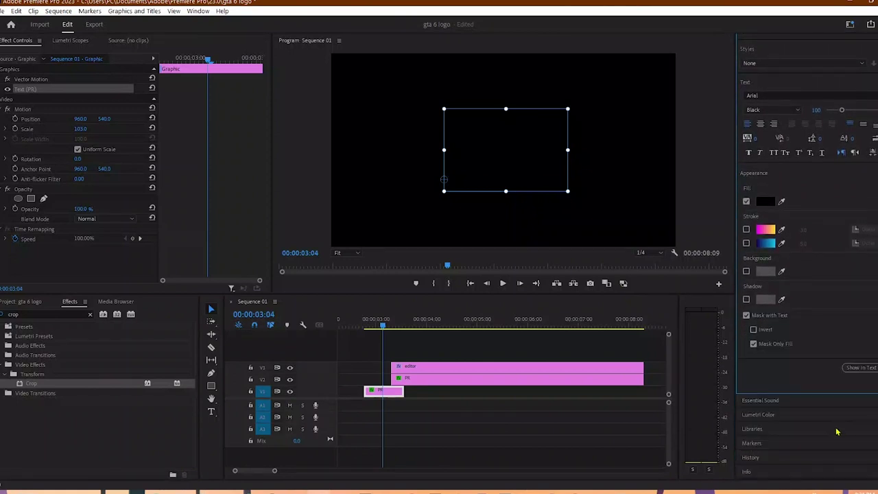
click(770, 316)
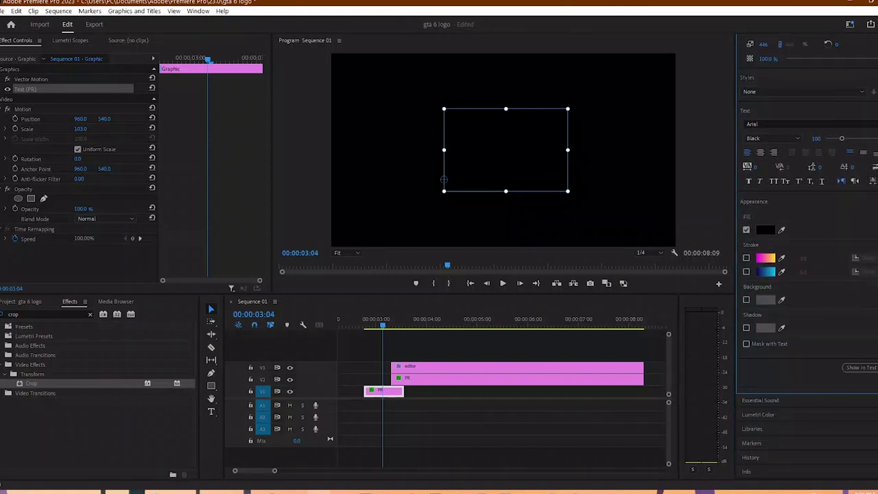
scroll(808, 137, up, 5)
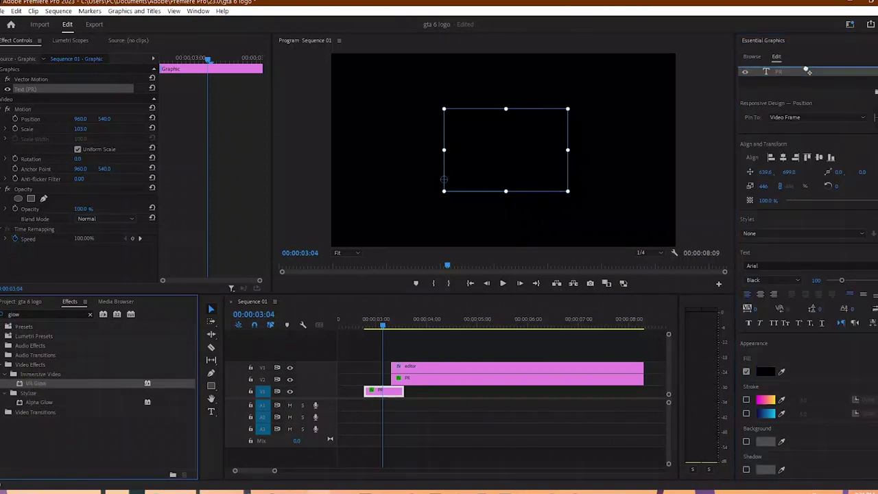
Step: Set the PR VR Glow Luma Threshold to 0 with a magenta tint colour
click(798, 73)
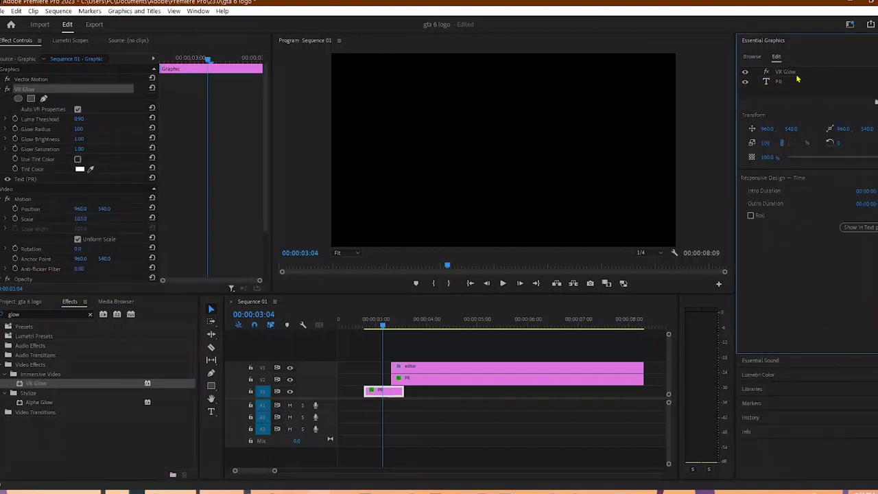
click(79, 119)
text(0)
key(Return)
click(77, 159)
click(80, 170)
click(467, 287)
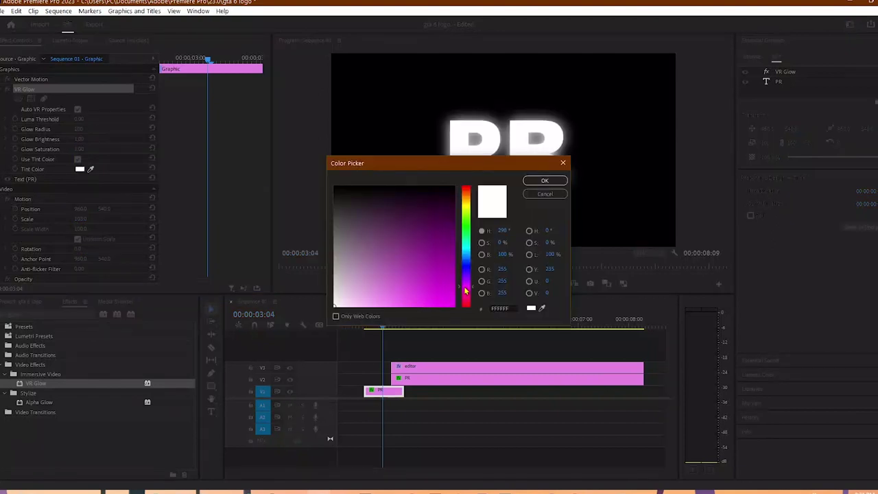
click(458, 305)
click(545, 181)
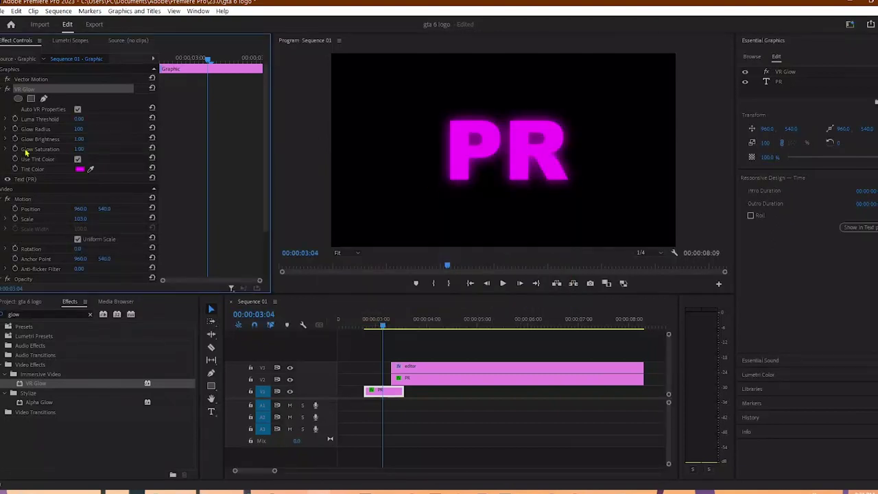
Step: Keyframe Glow Radius and Brightness so the glow builds from invisible to bright
click(16, 139)
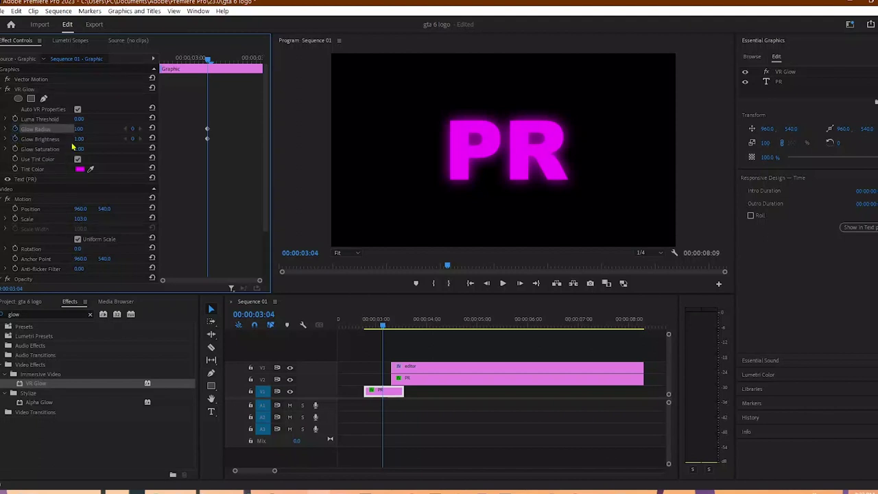
drag(208, 59, 191, 62)
mouse_move(79, 138)
mouse_down()
mouse_move(110, 139)
mouse_move(110, 128)
mouse_up()
click(186, 61)
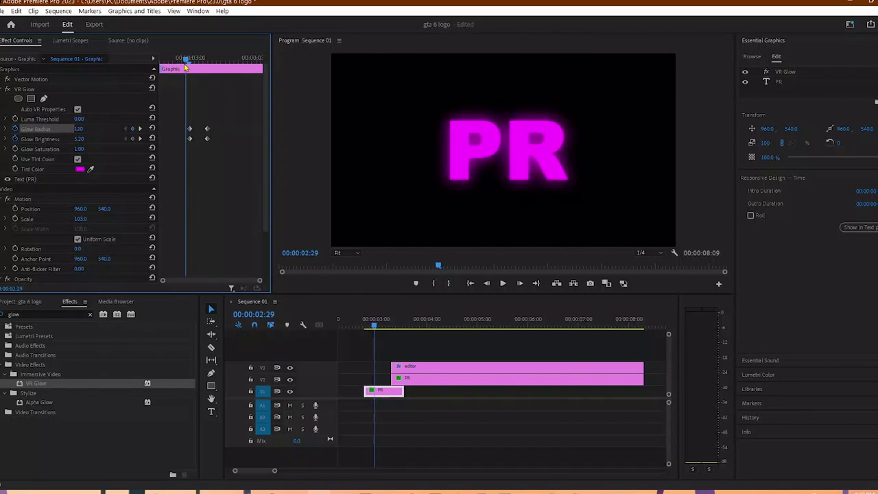
Step: Duplicate the PR text layer with Ctrl+C/Ctrl+V so a copy sits on top
click(779, 82)
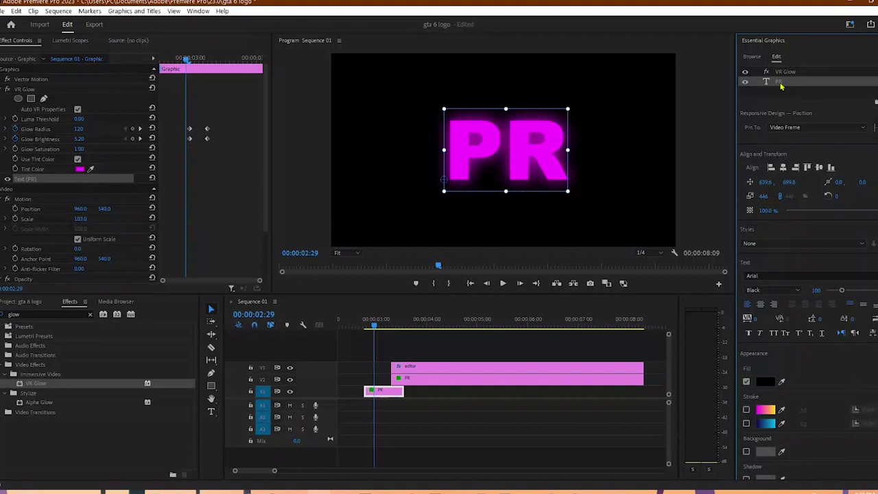
key(ctrl+c)
key(ctrl+v)
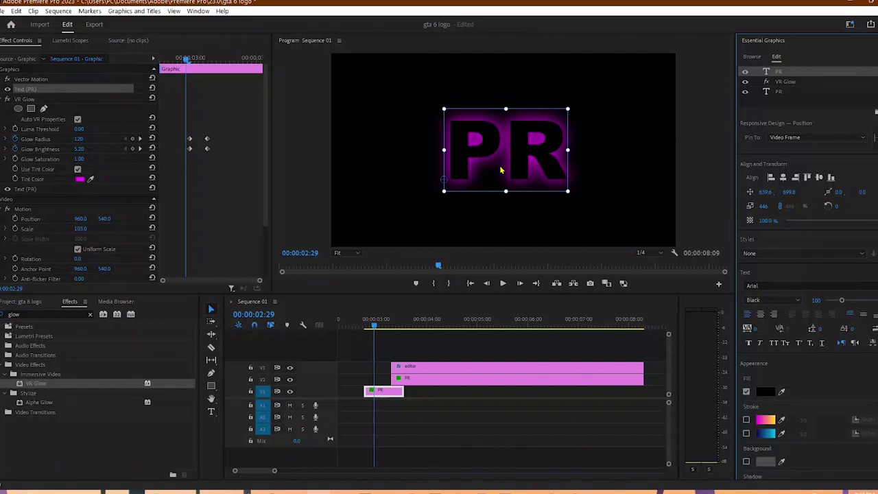
click(381, 321)
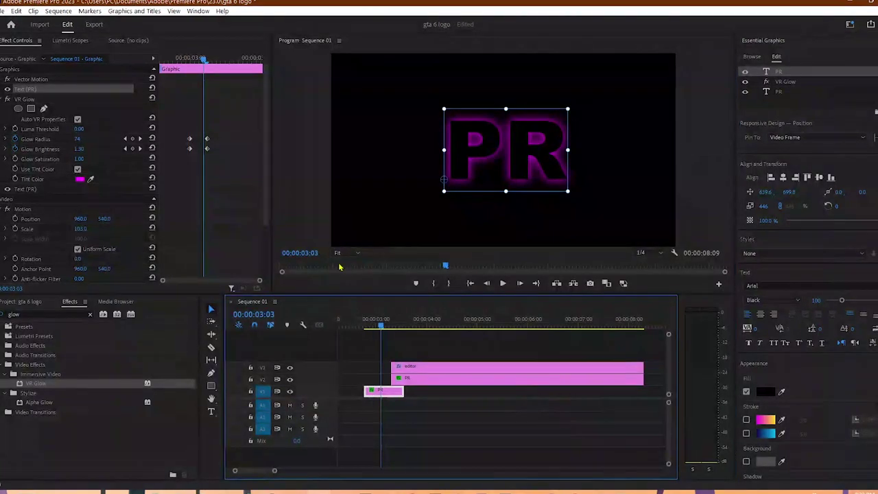
Step: Apply Crop to the PR graphic and keyframe its Bottom crop to reveal the text
click(89, 315)
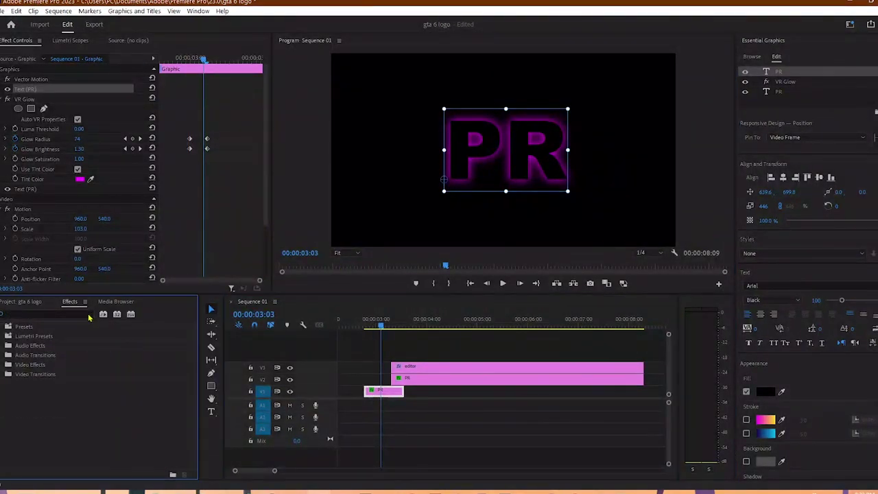
text(crop)
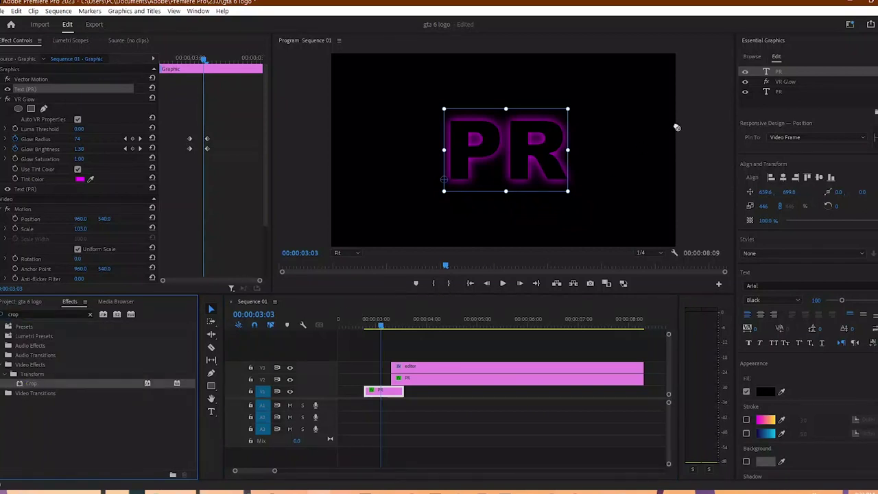
drag(682, 122, 762, 72)
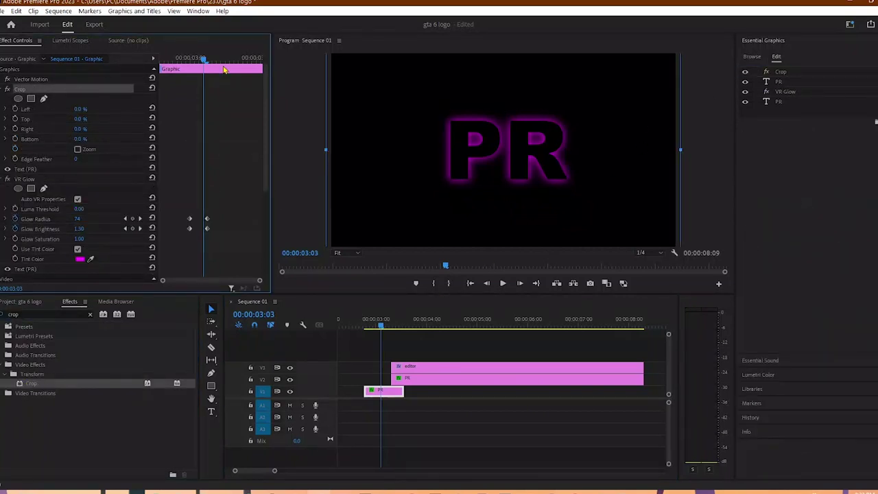
drag(213, 69, 173, 59)
click(16, 139)
drag(80, 138, 157, 129)
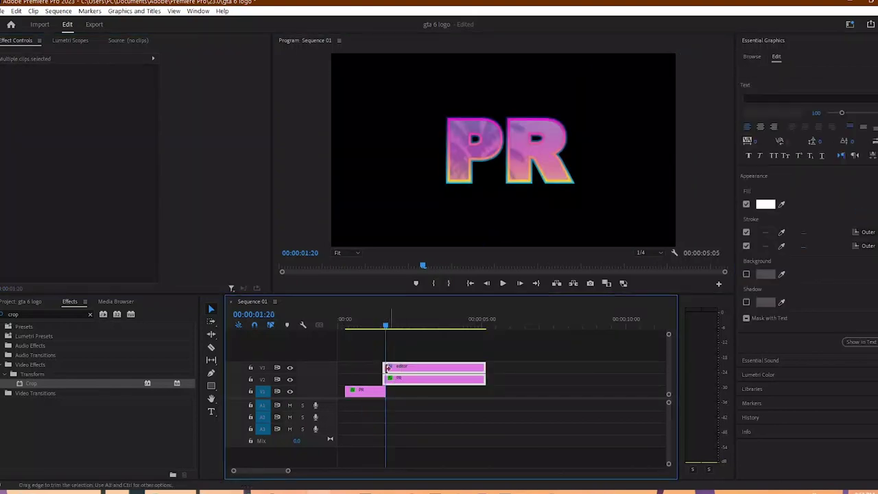
mouse_move(385, 368)
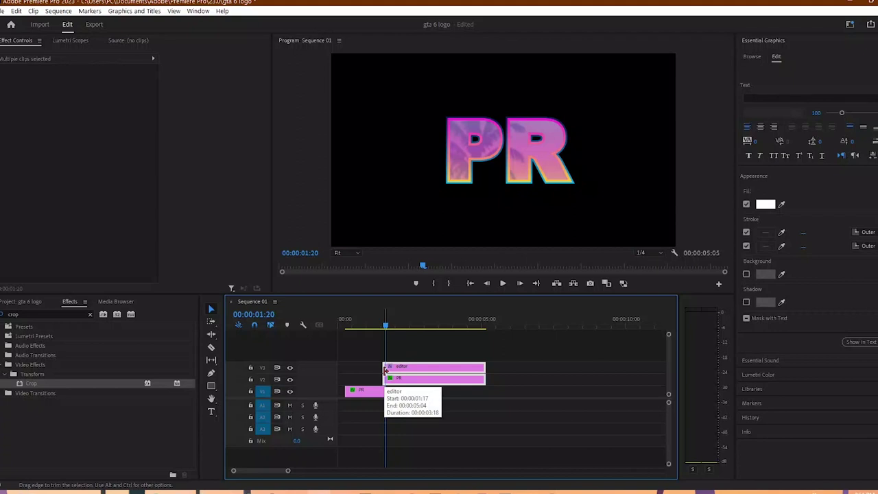
Step: Add Cross Dissolves to both ends of the V2 and V3 clips with Ctrl+D, then preview the fade-in
key(ctrl+d)
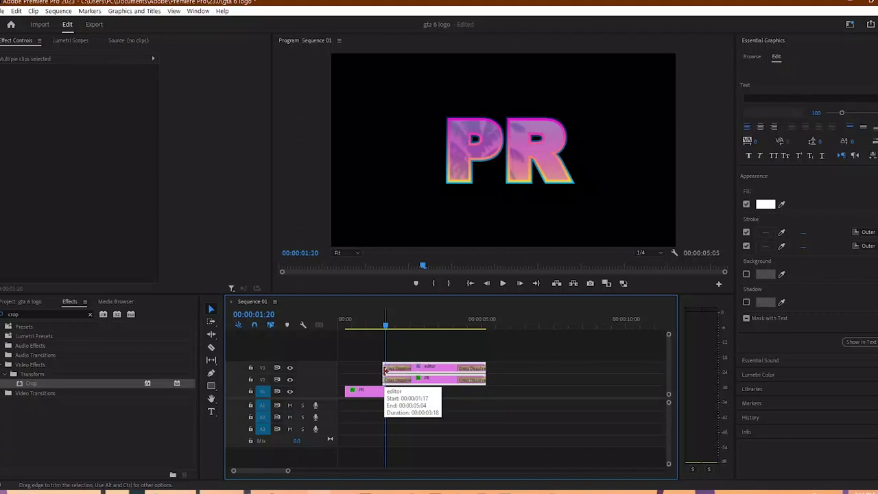
click(381, 327)
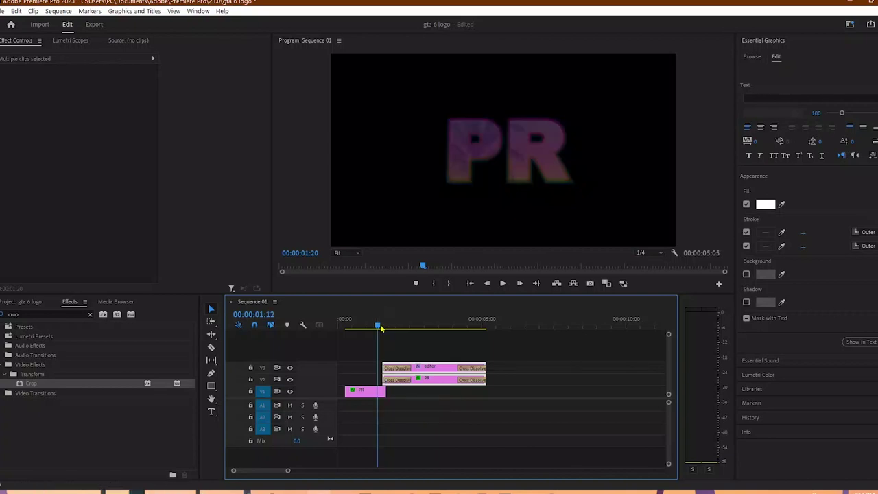
drag(382, 328, 405, 332)
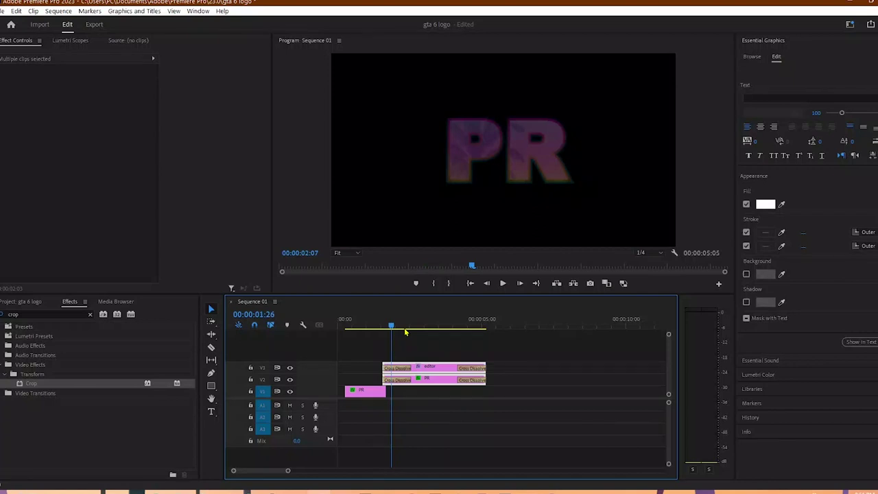